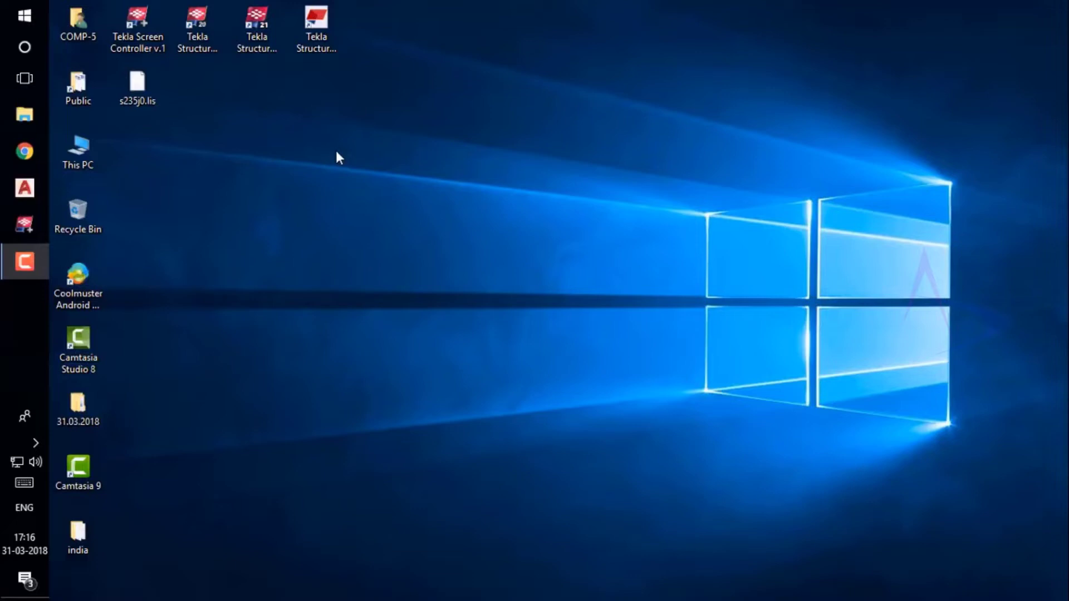
# Start Tekla Structures 2016i with the India environment, the All role and the Steel Detailing configuration
pyautogui.click(317, 44)
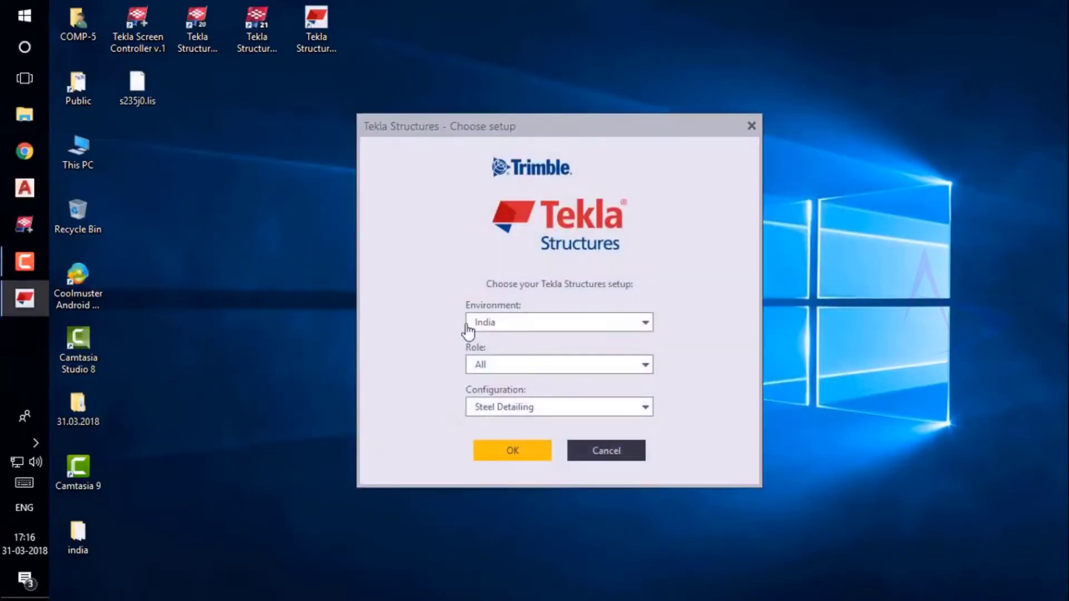
pyautogui.moveTo(526, 131); pyautogui.dragTo(465, 96)
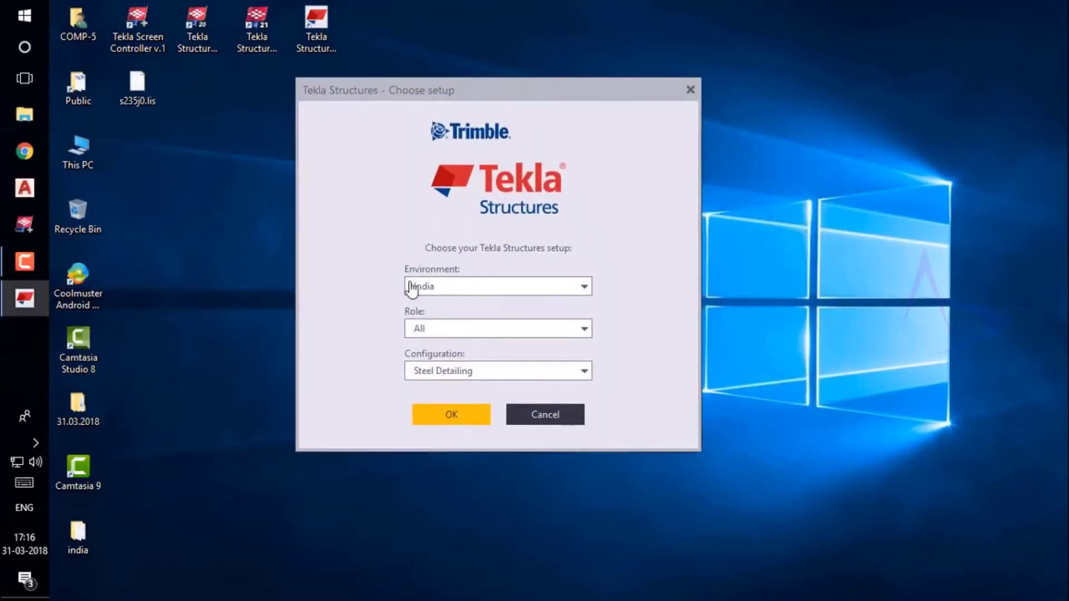
pyautogui.click(450, 421)
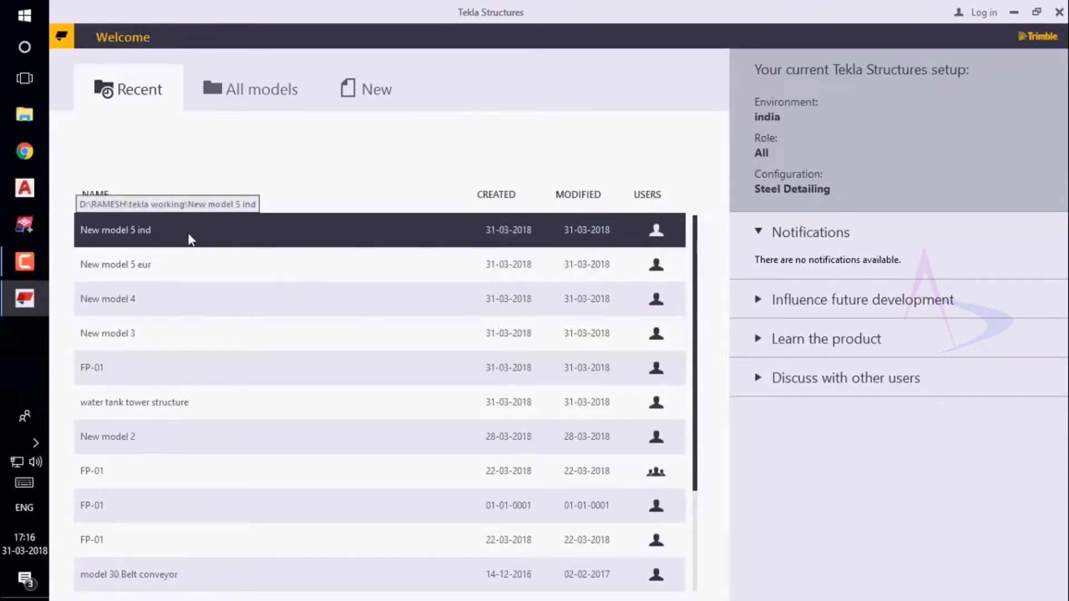
# Open the recent model New model 5 ind
pyautogui.click(189, 266)
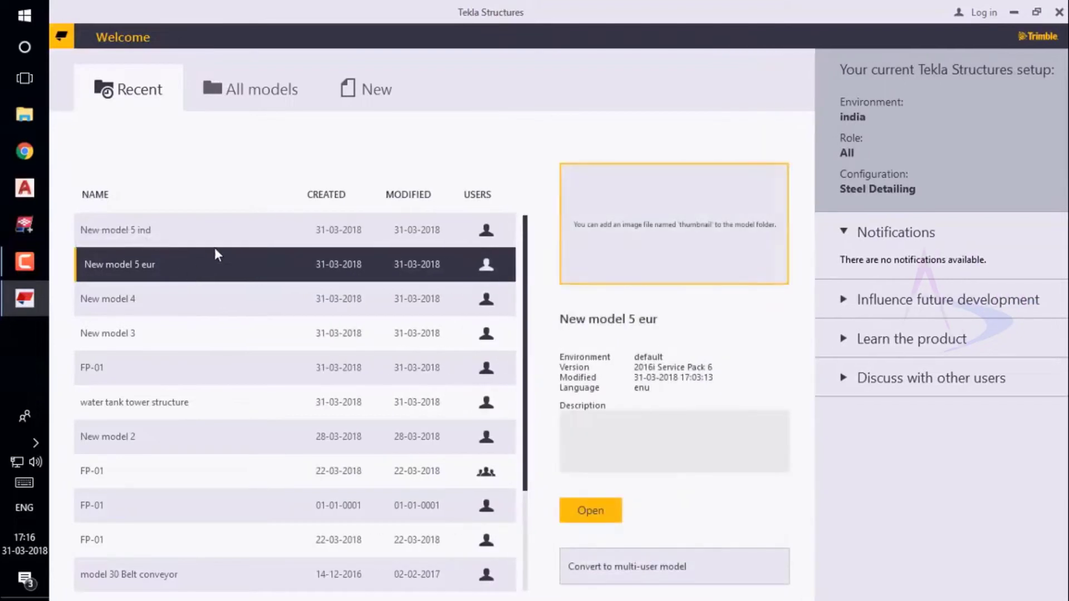
pyautogui.click(228, 239)
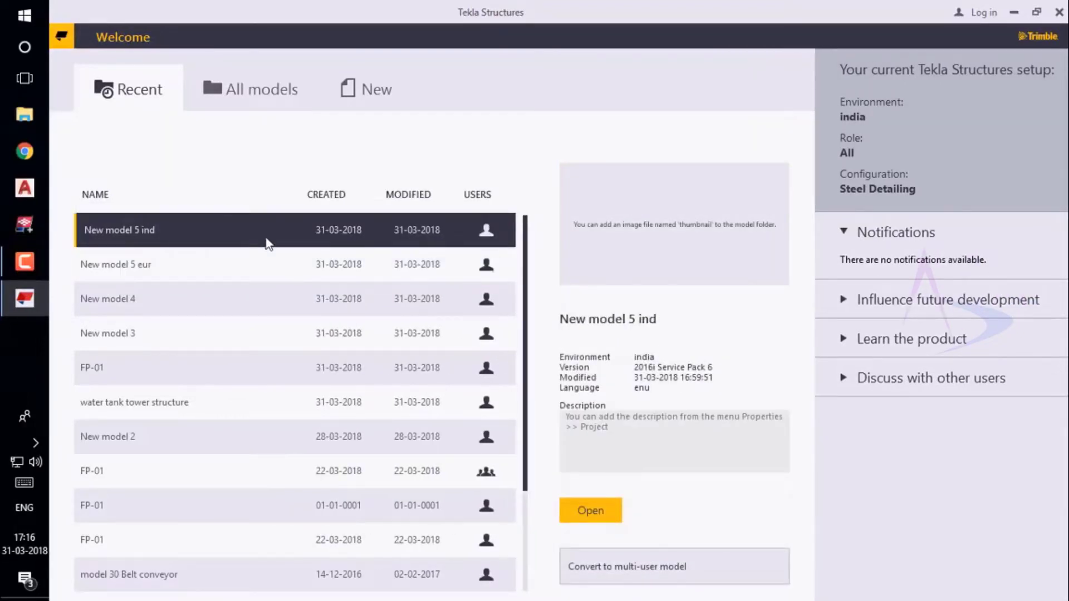
pyautogui.click(581, 509)
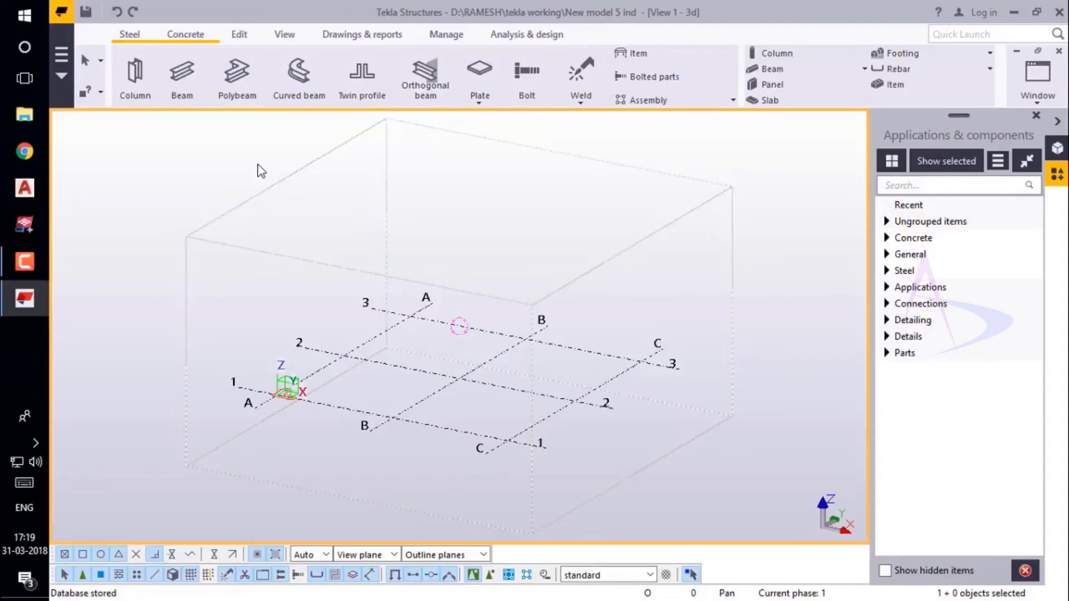
# Open the material catalog for modification
pyautogui.click(61, 11)
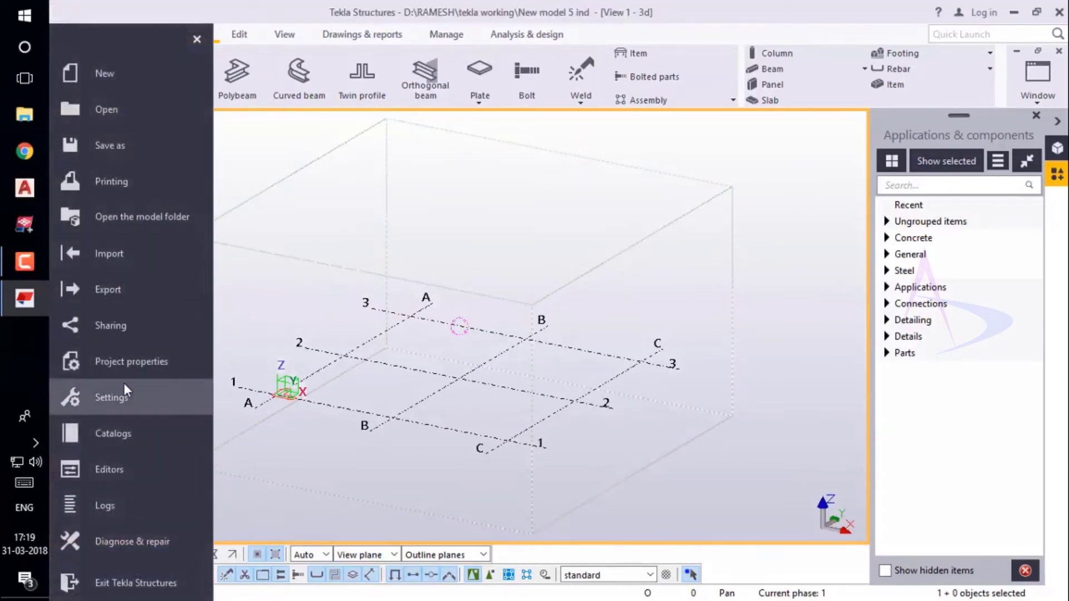
pyautogui.click(125, 434)
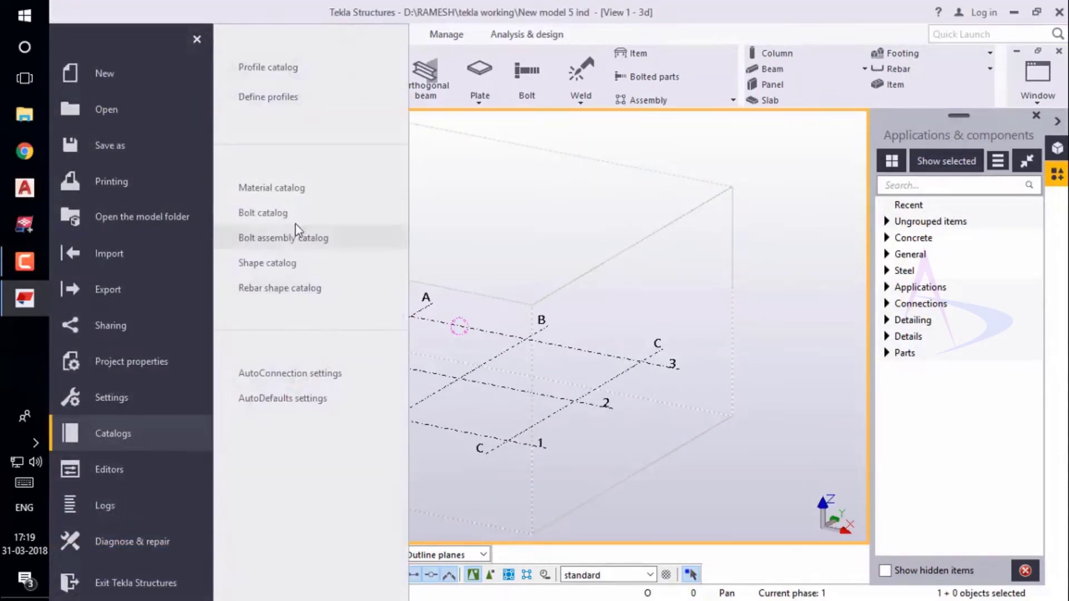
pyautogui.click(276, 188)
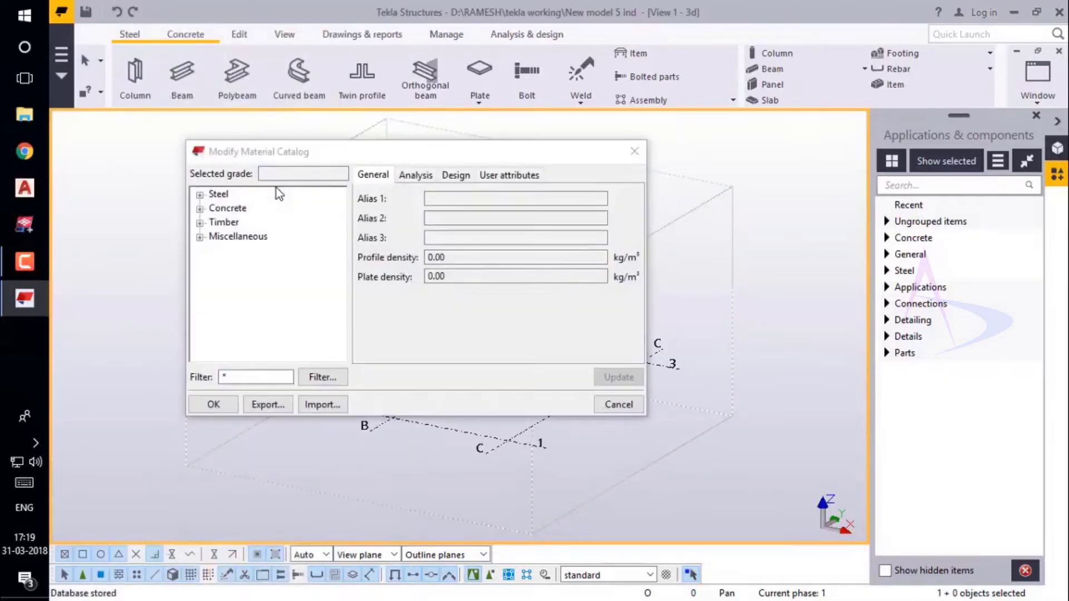
# Examine the steel grades in the material catalog, including the IS2062 grade's densities and available grade commands
pyautogui.doubleClick(211, 195)
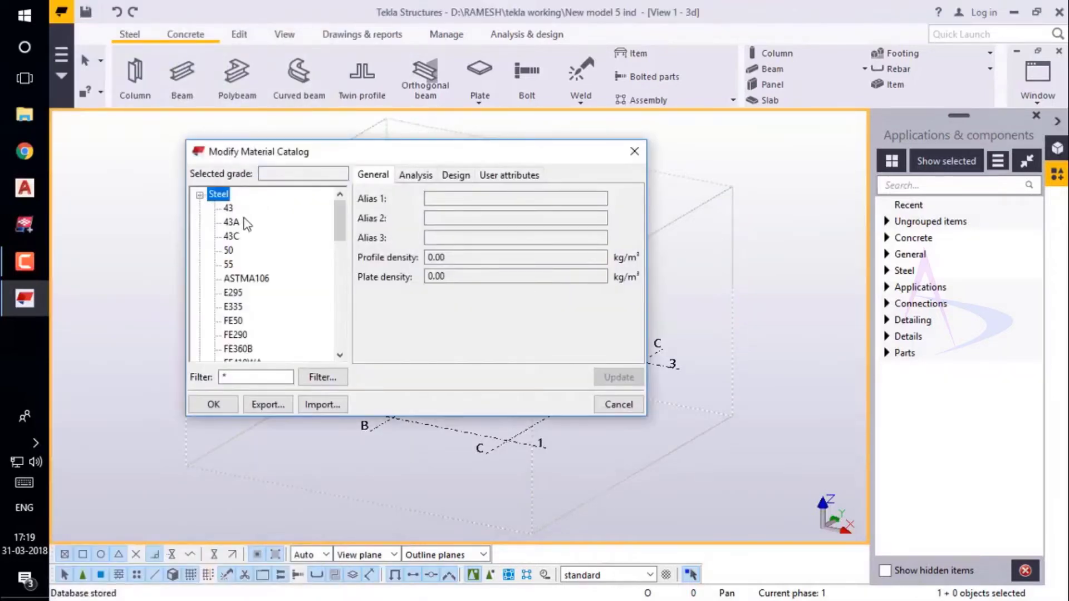
pyautogui.scroll(-1, 248, 238)
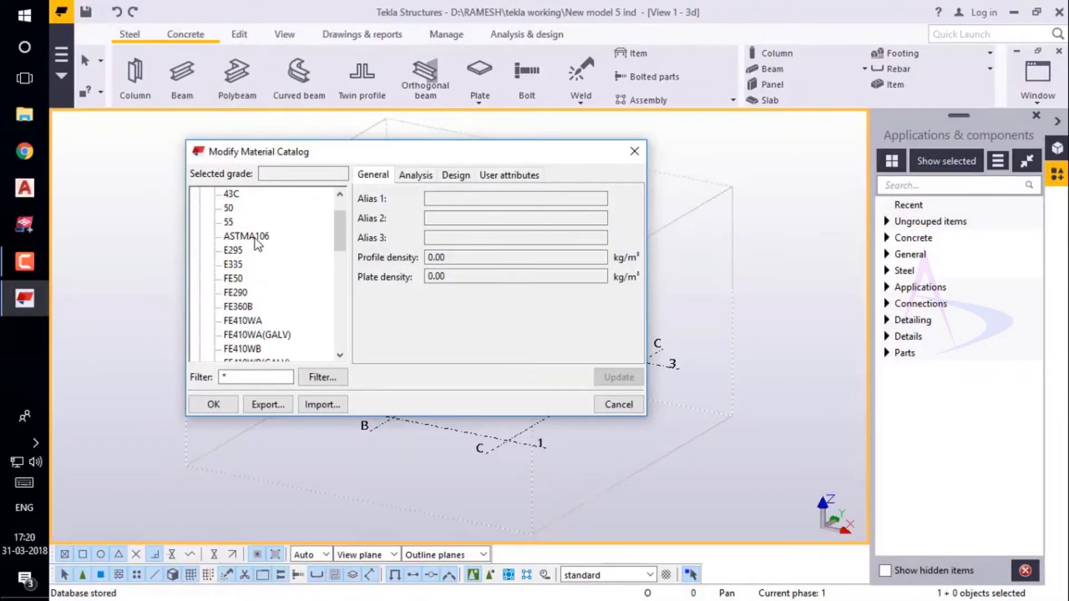
pyautogui.scroll(-2, 256, 268)
pyautogui.scroll(-3, 257, 312)
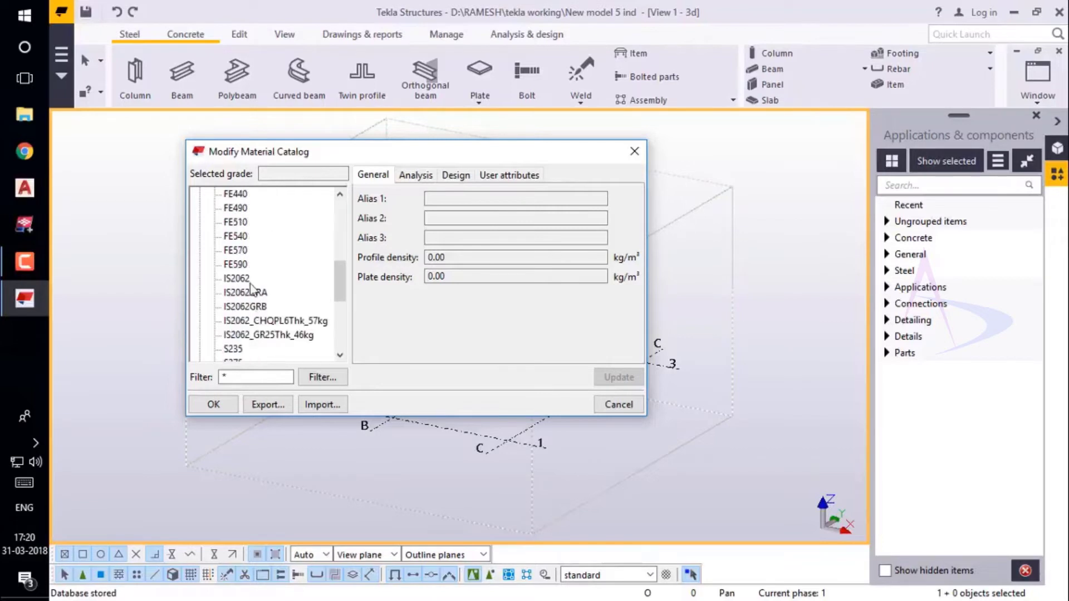
pyautogui.scroll(-1, 260, 285)
pyautogui.scroll(-1, 261, 284)
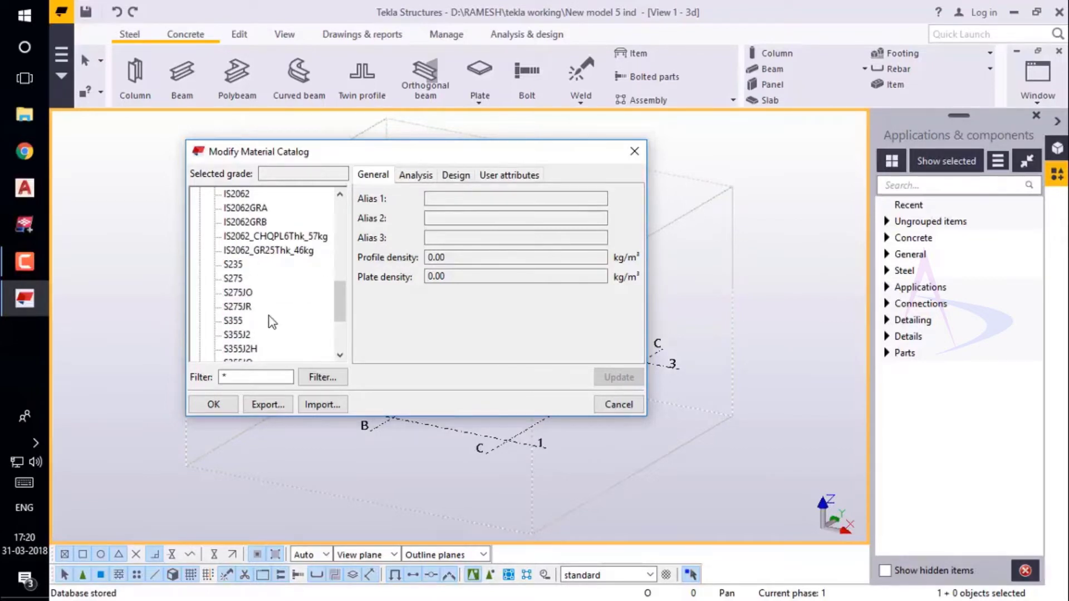
pyautogui.scroll(1, 274, 237)
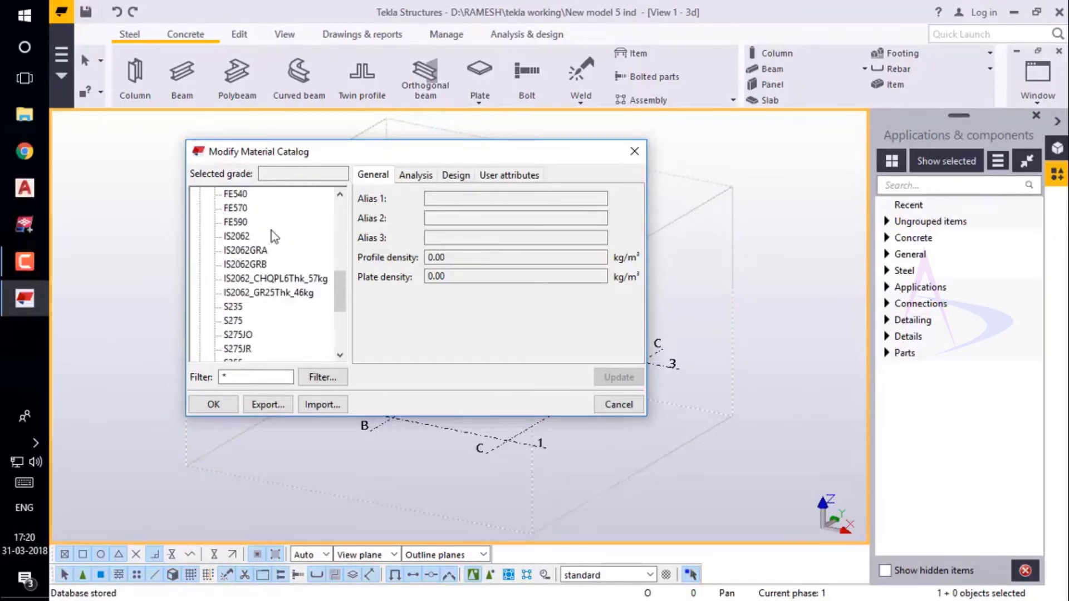
pyautogui.click(231, 238)
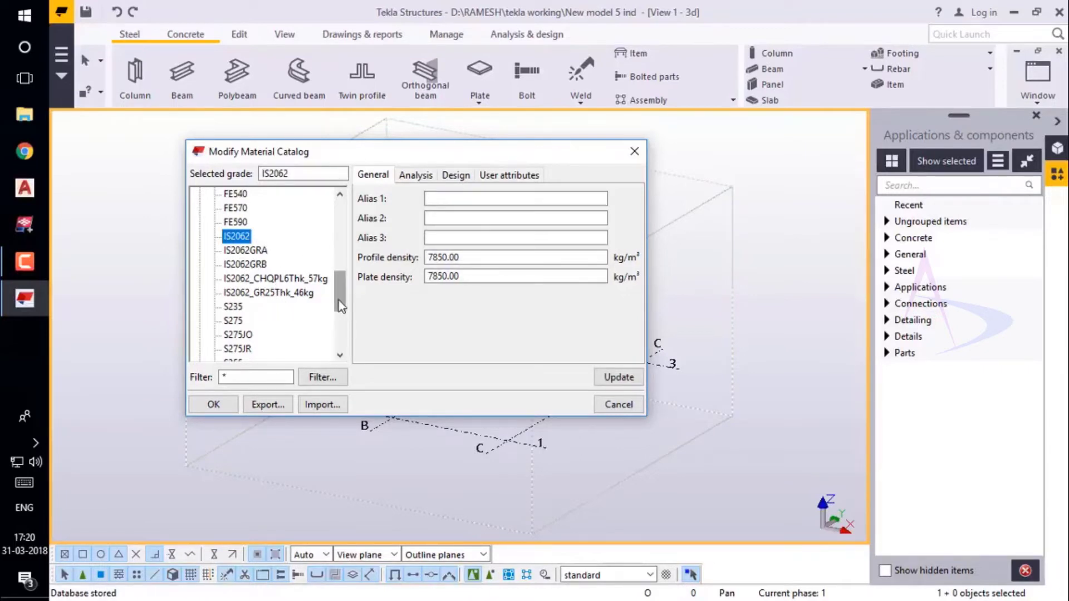
pyautogui.moveTo(339, 299)
pyautogui.mouseDown()
pyautogui.moveTo(340, 261)
pyautogui.moveTo(348, 292)
pyautogui.mouseUp()
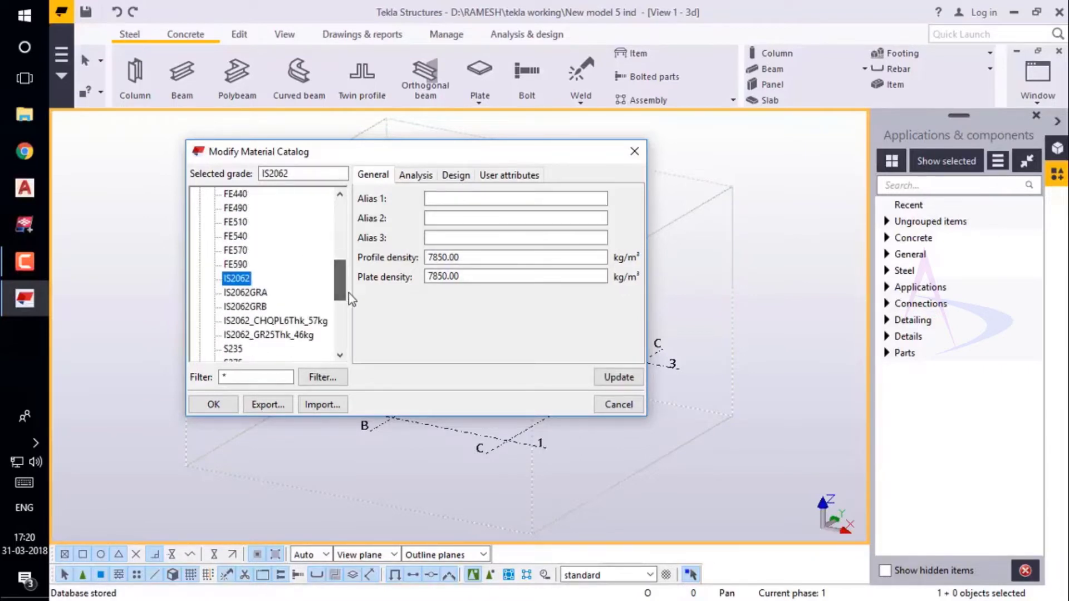
pyautogui.rightClick(243, 281)
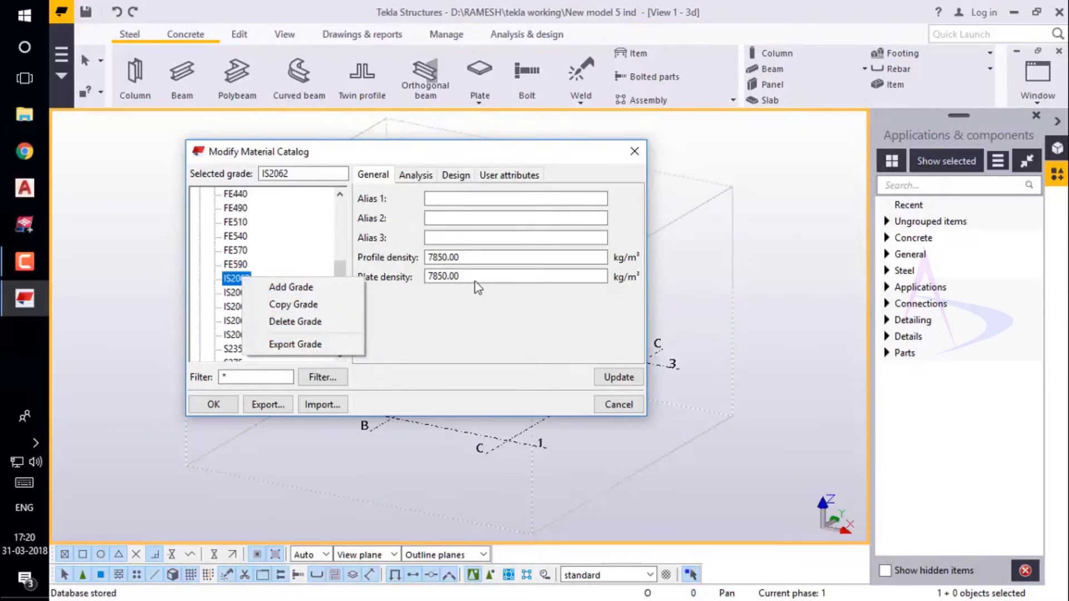
pyautogui.click(312, 257)
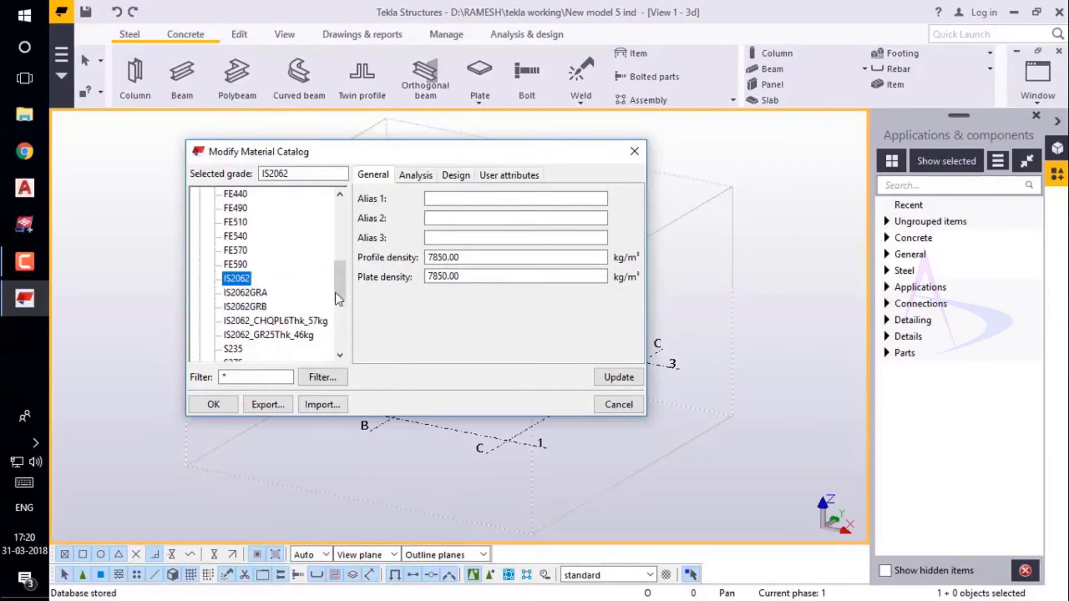
pyautogui.moveTo(337, 299); pyautogui.dragTo(337, 220)
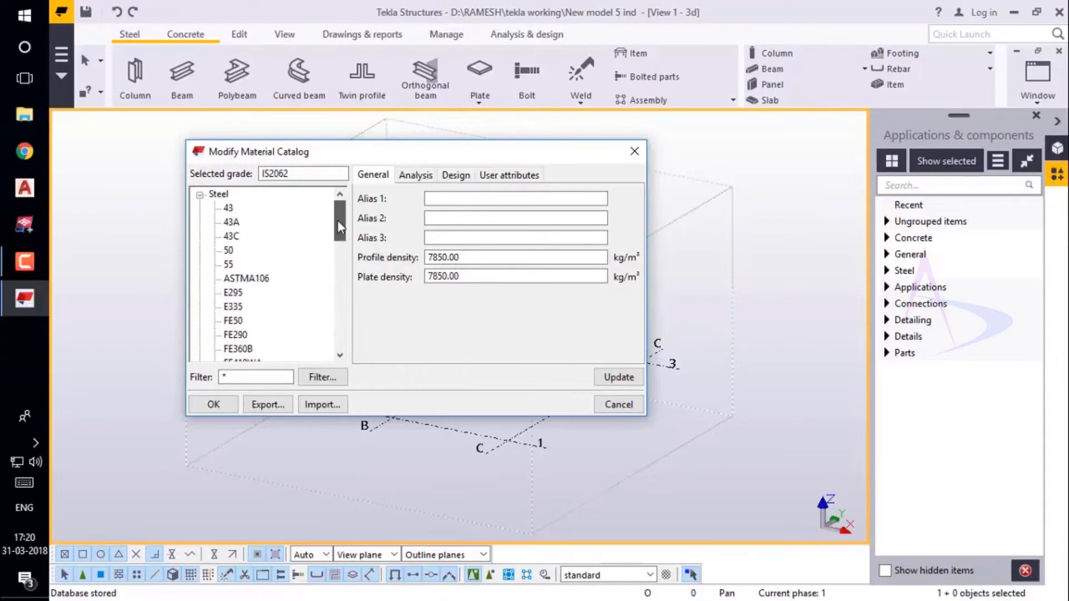
pyautogui.click(200, 195)
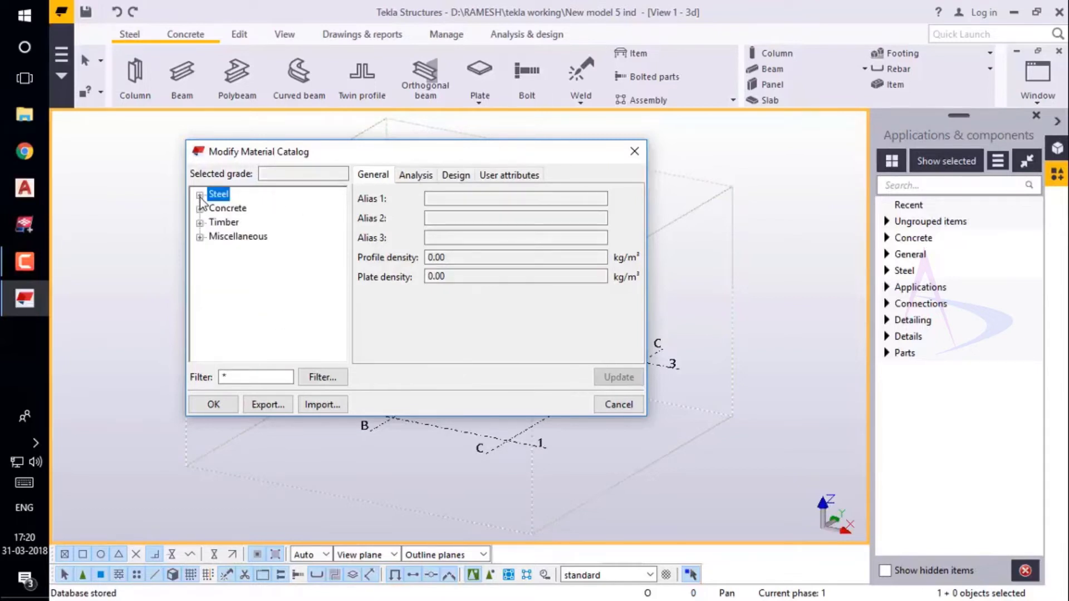
# Export the whole material catalog as india into the india folder on the desktop and close the catalog
pyautogui.click(276, 406)
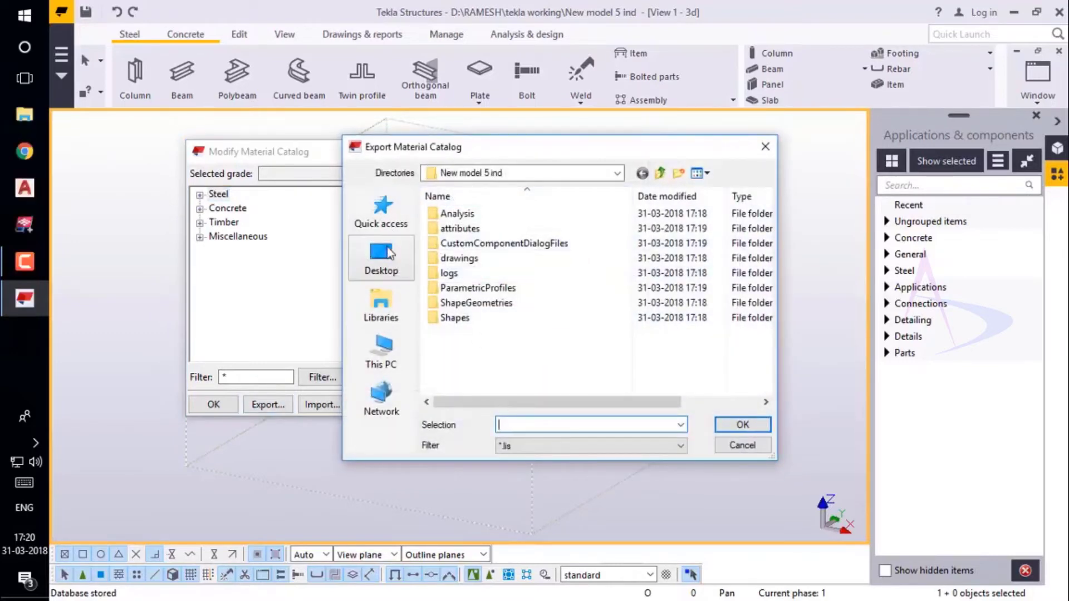
pyautogui.click(390, 267)
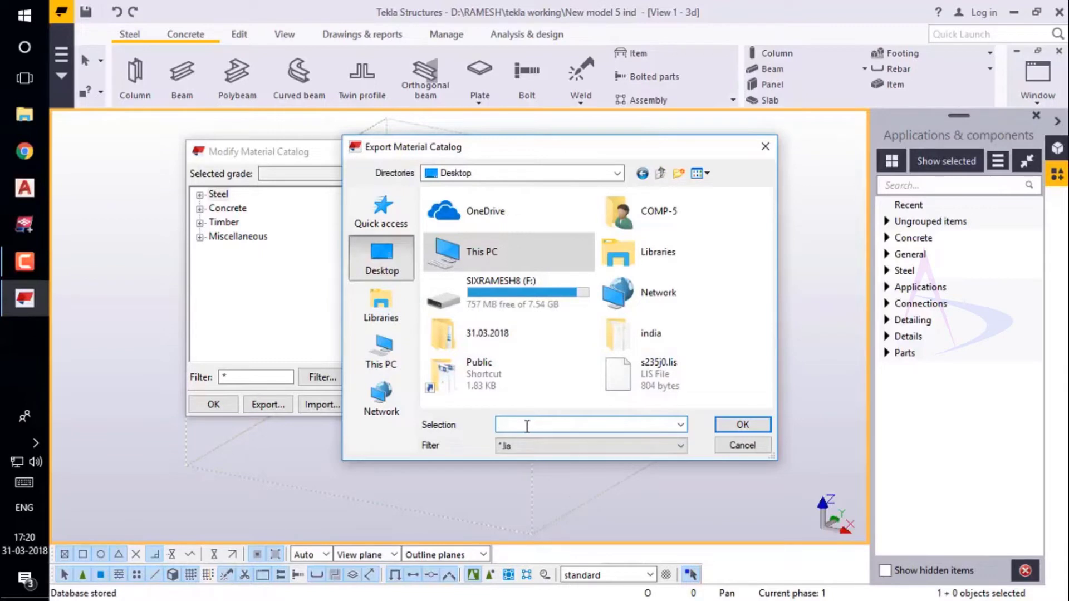
pyautogui.write('indi')
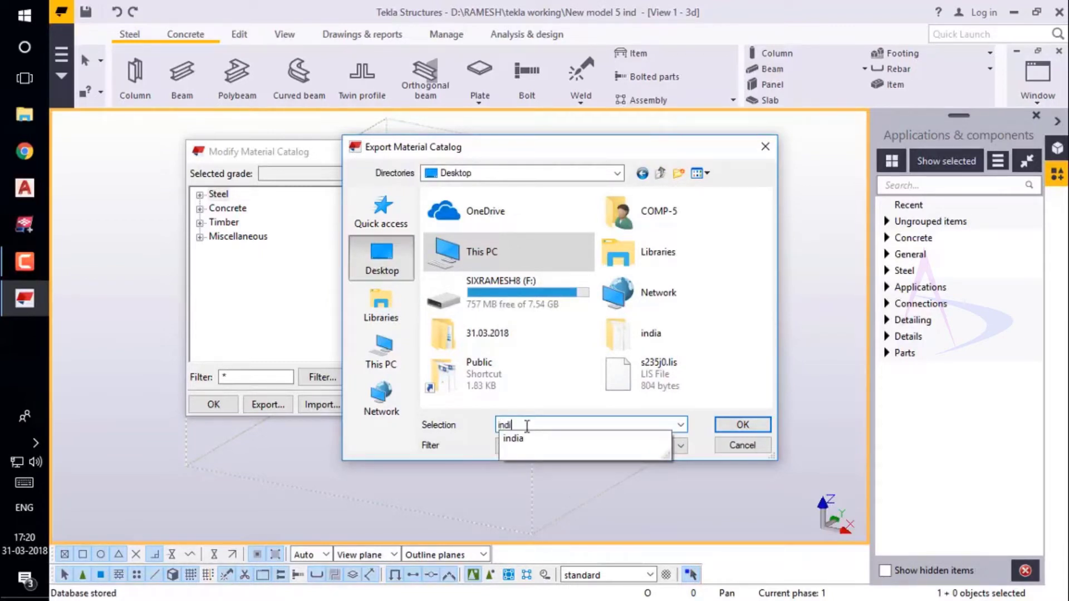
pyautogui.write('a')
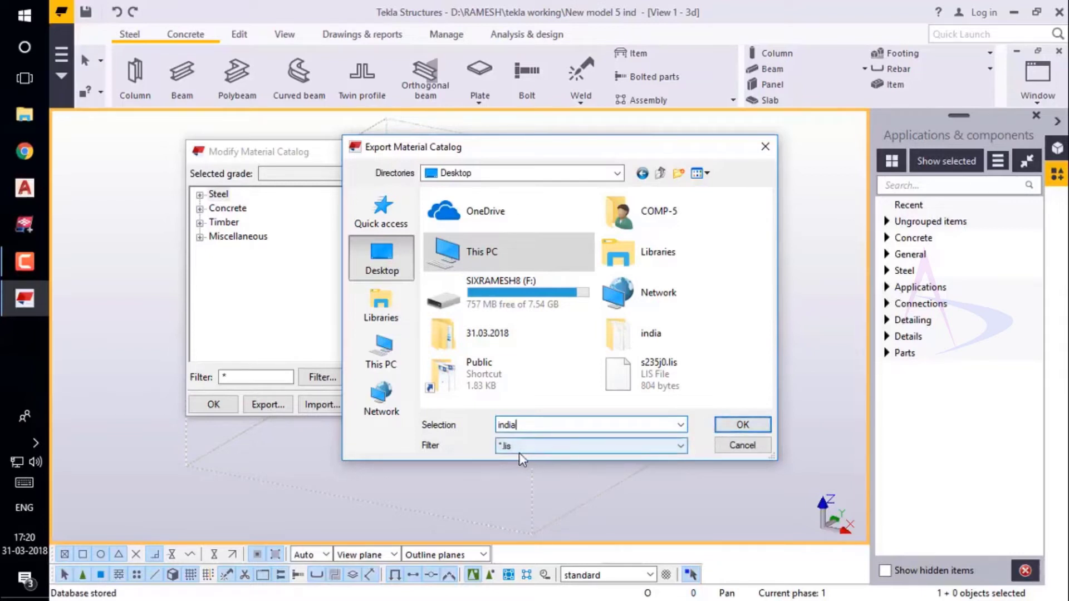
pyautogui.click(736, 431)
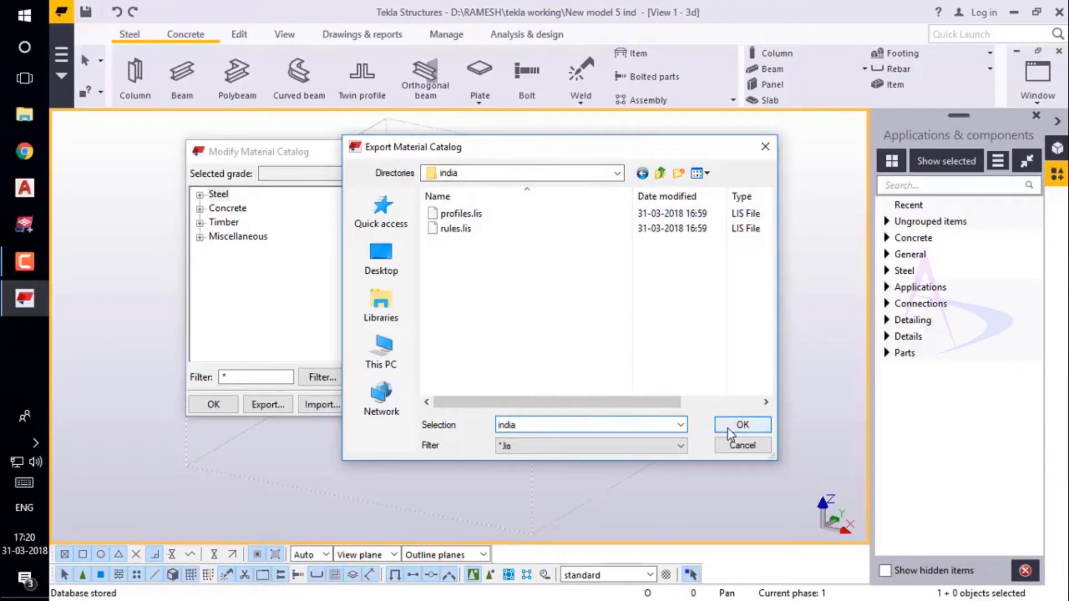
pyautogui.click(741, 425)
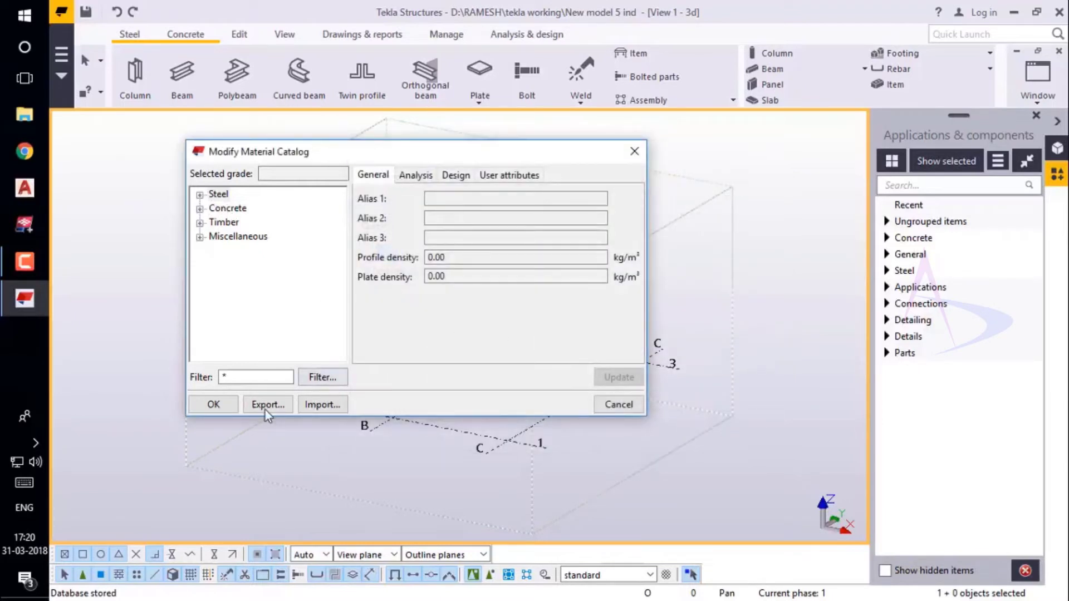
pyautogui.click(225, 406)
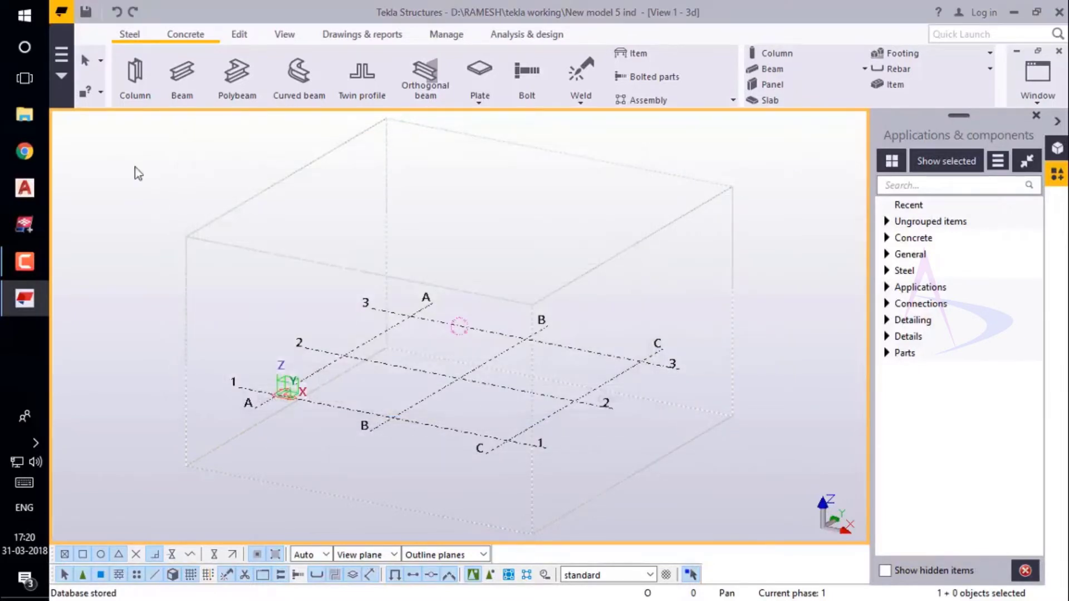
# Exit Tekla Structures and restart it with the Default environment, All role and Steel Detailing configuration
pyautogui.click(1059, 52)
pyautogui.click(499, 327)
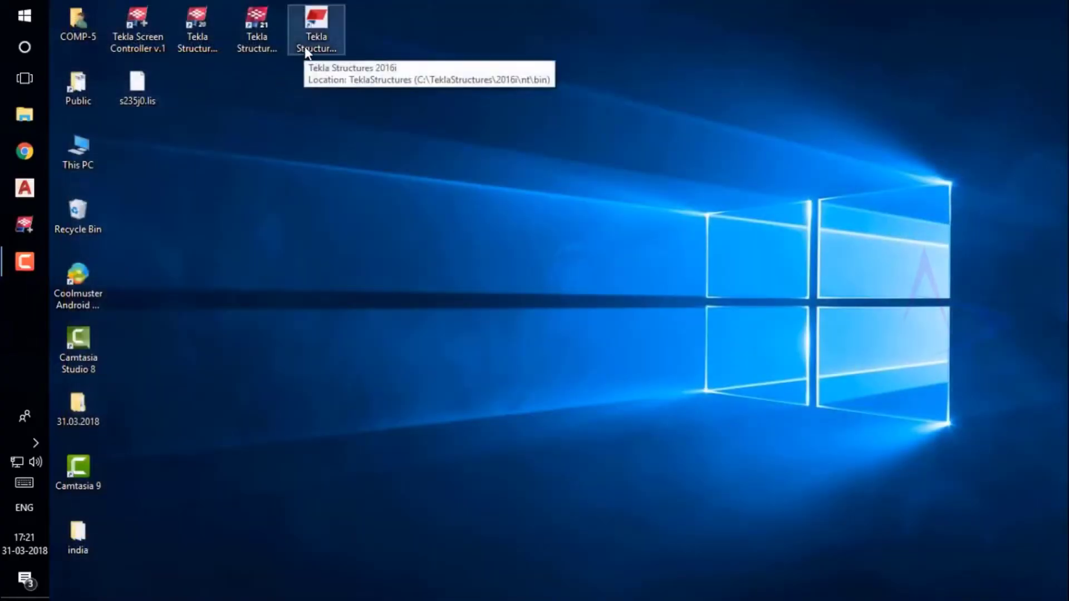
pyautogui.click(308, 50)
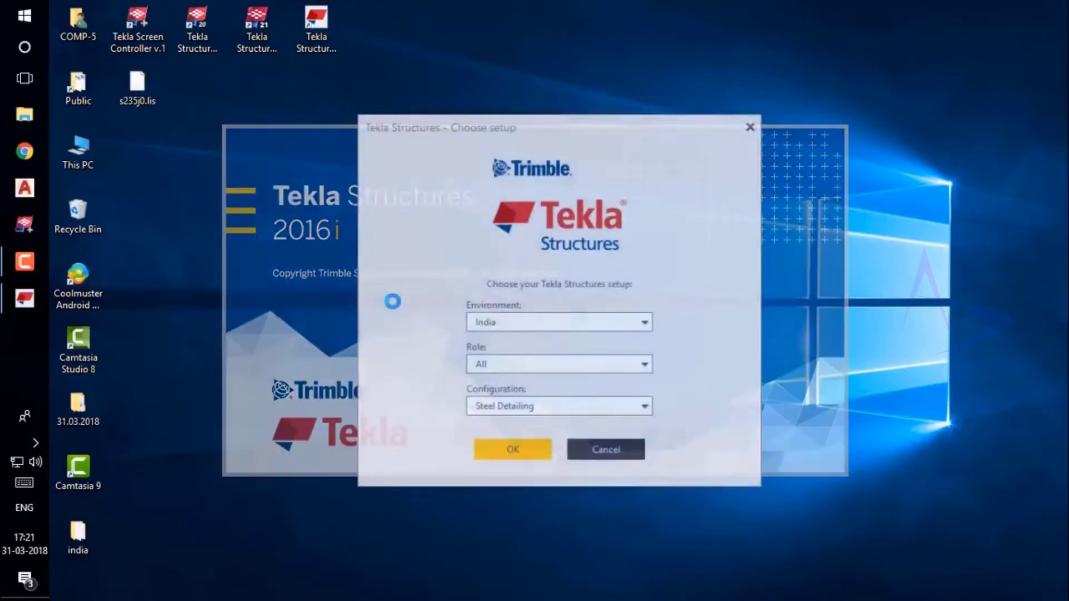
pyautogui.click(496, 323)
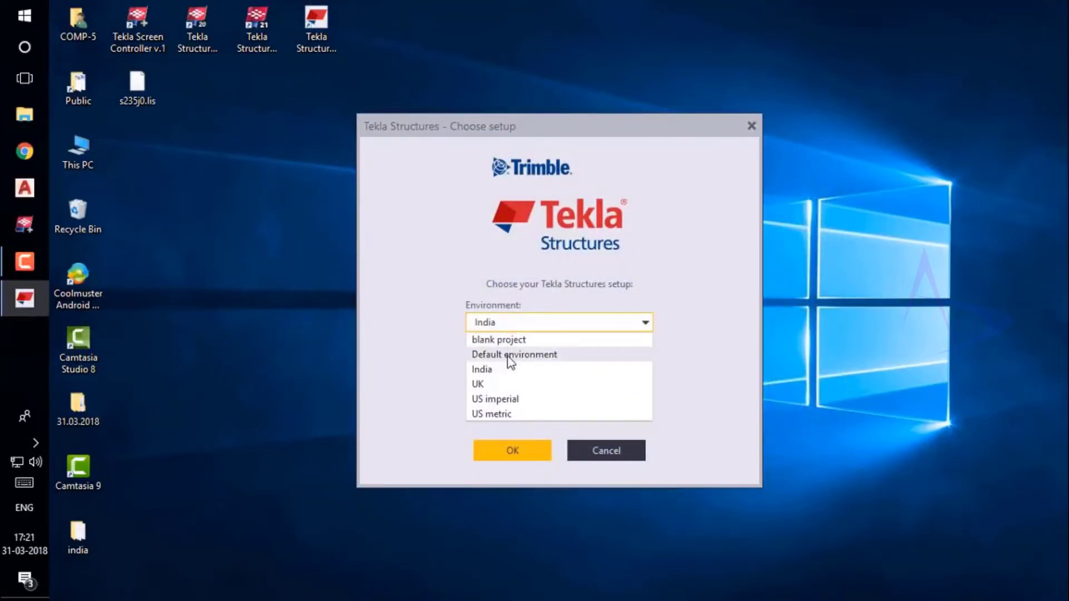
pyautogui.click(508, 357)
pyautogui.click(514, 450)
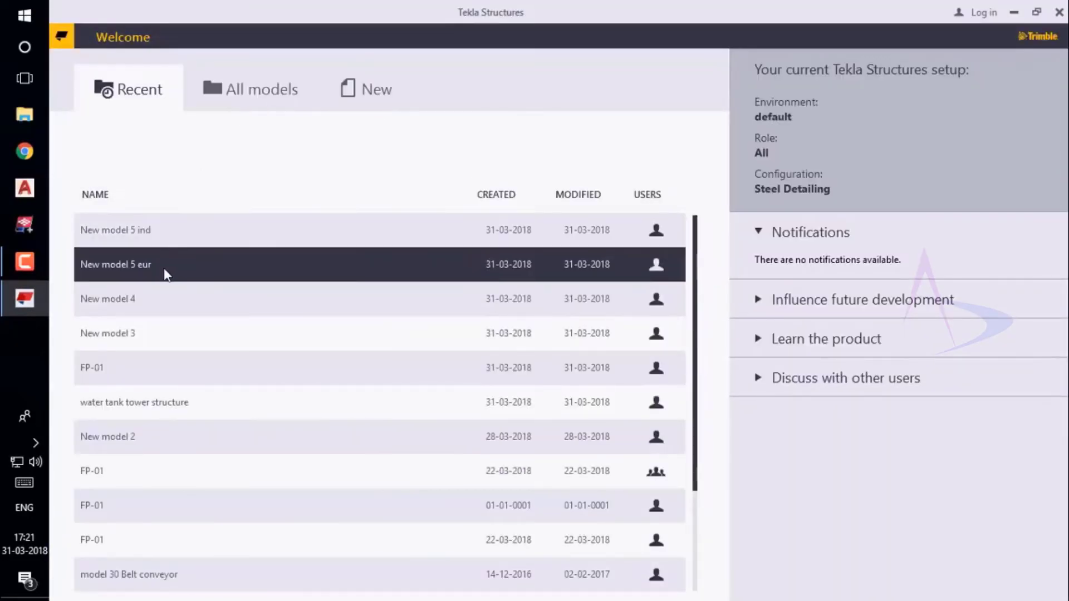
# Open the recent model New model 5 eur and maximize its 3D view around the two columns
pyautogui.click(167, 270)
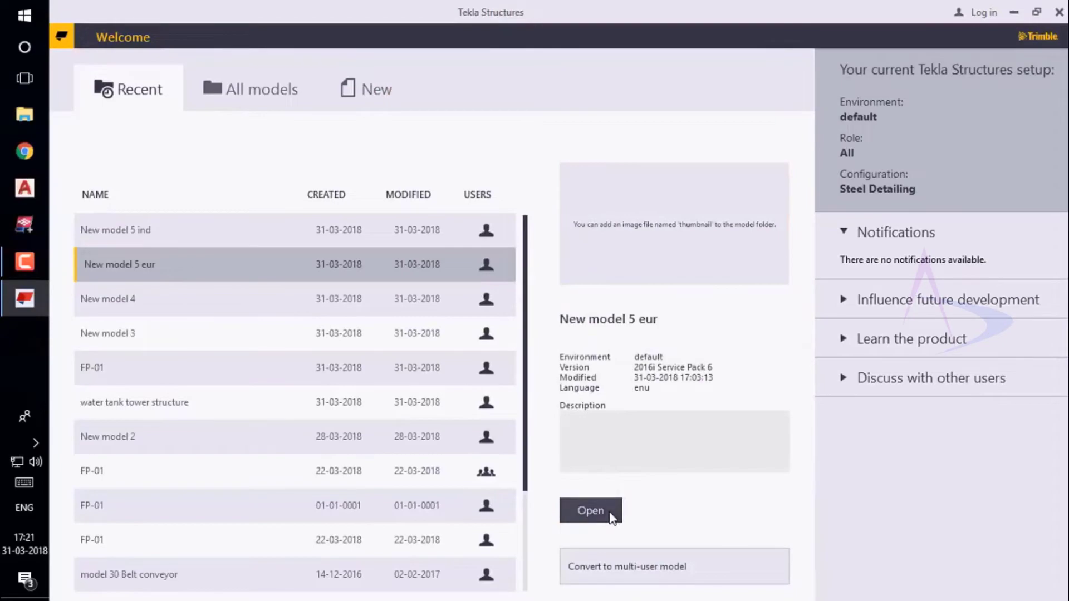
pyautogui.click(612, 510)
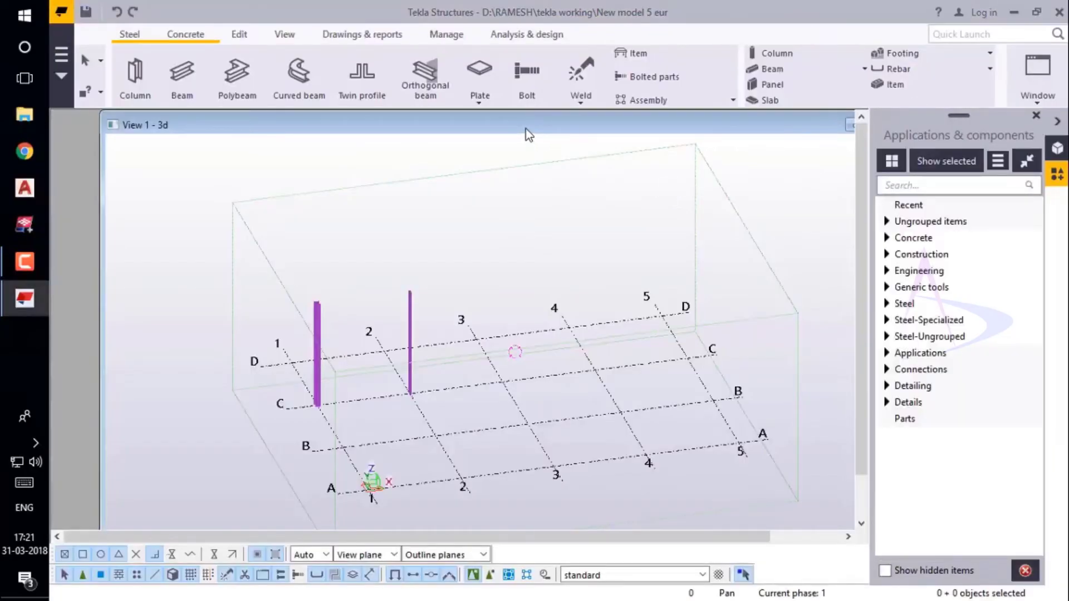
pyautogui.doubleClick(526, 129)
pyautogui.scroll(5, 326, 306)
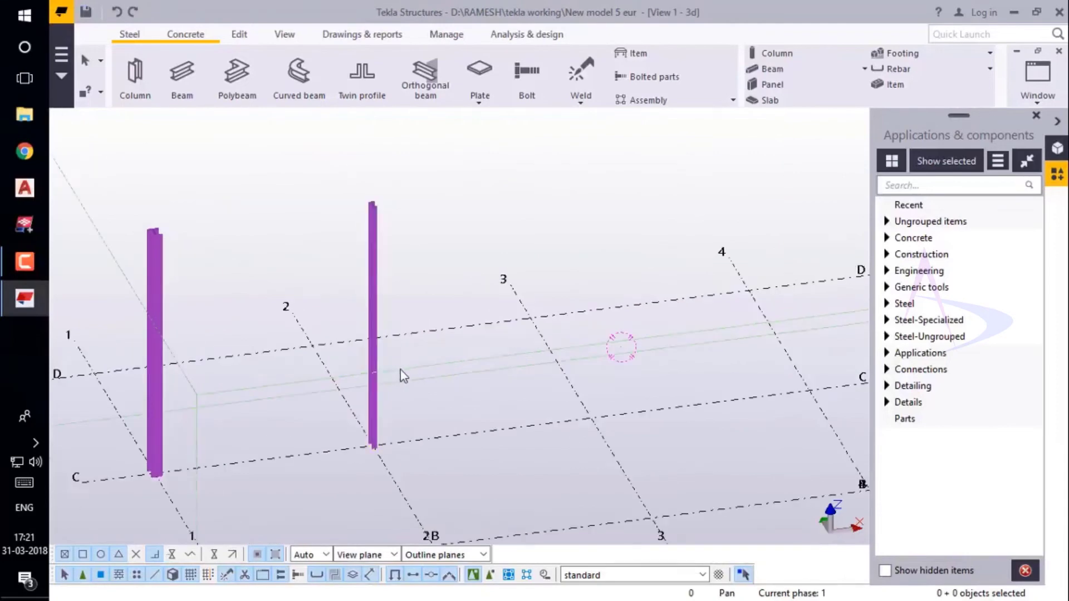
pyautogui.scroll(3, 407, 376)
pyautogui.scroll(2, 286, 446)
pyautogui.moveTo(286, 446); pyautogui.dragTo(334, 418, button='middle')
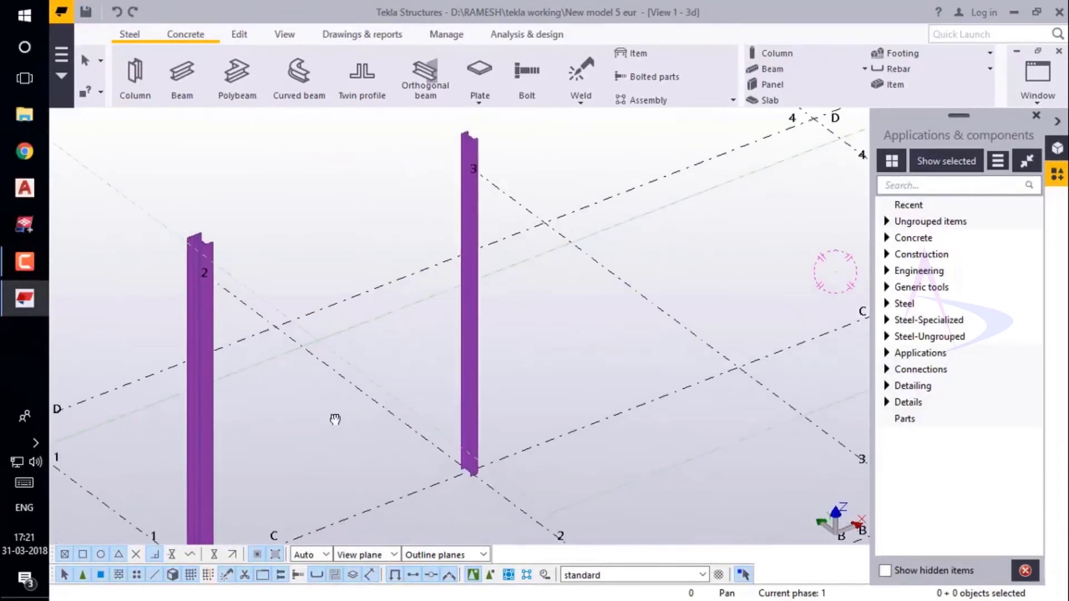
# Examine the HEA400 column's material and the steel grades available for it, leaving its properties unchanged
pyautogui.doubleClick(214, 415)
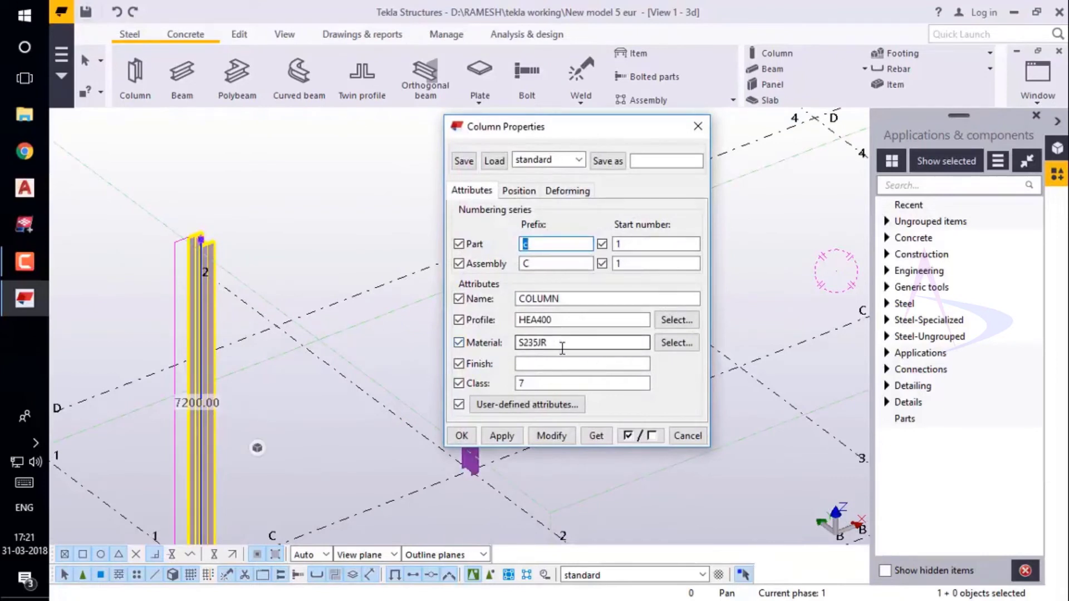
pyautogui.moveTo(563, 345); pyautogui.dragTo(513, 347)
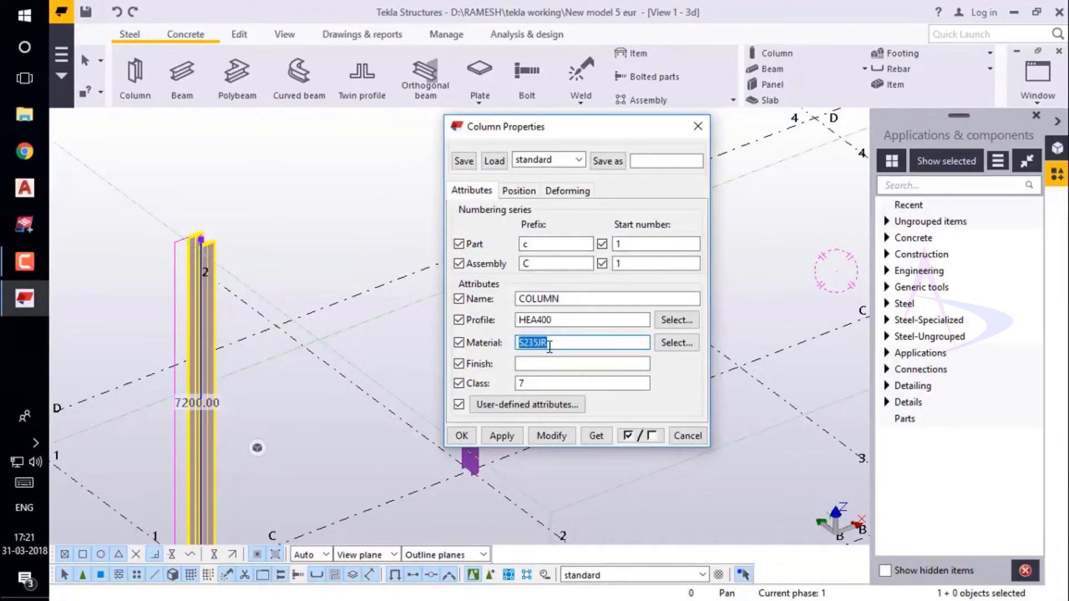
pyautogui.click(682, 344)
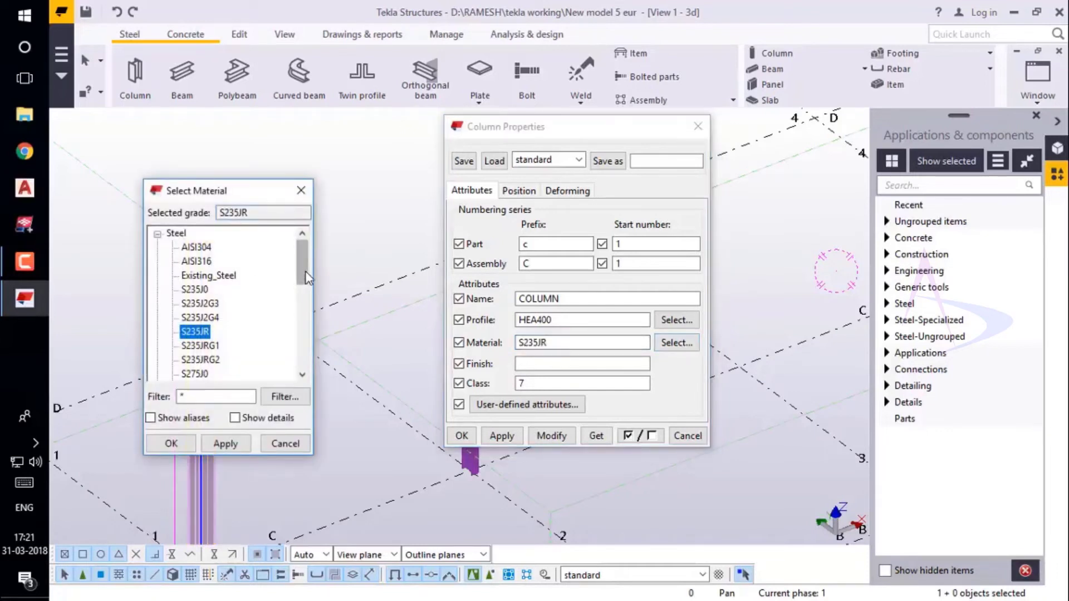
pyautogui.moveTo(307, 277); pyautogui.dragTo(311, 331)
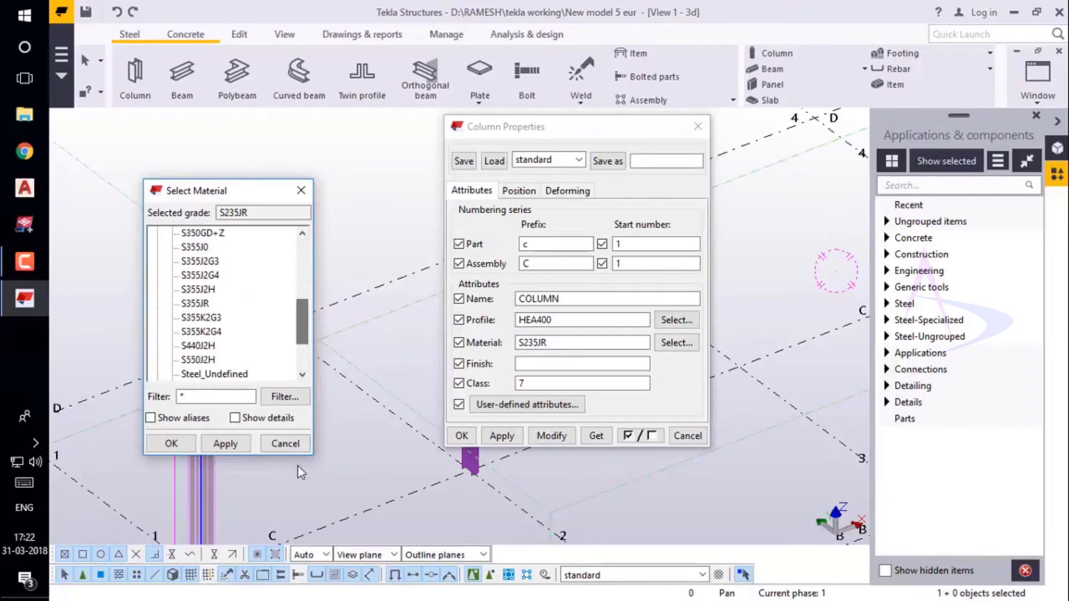
pyautogui.click(285, 443)
pyautogui.click(686, 435)
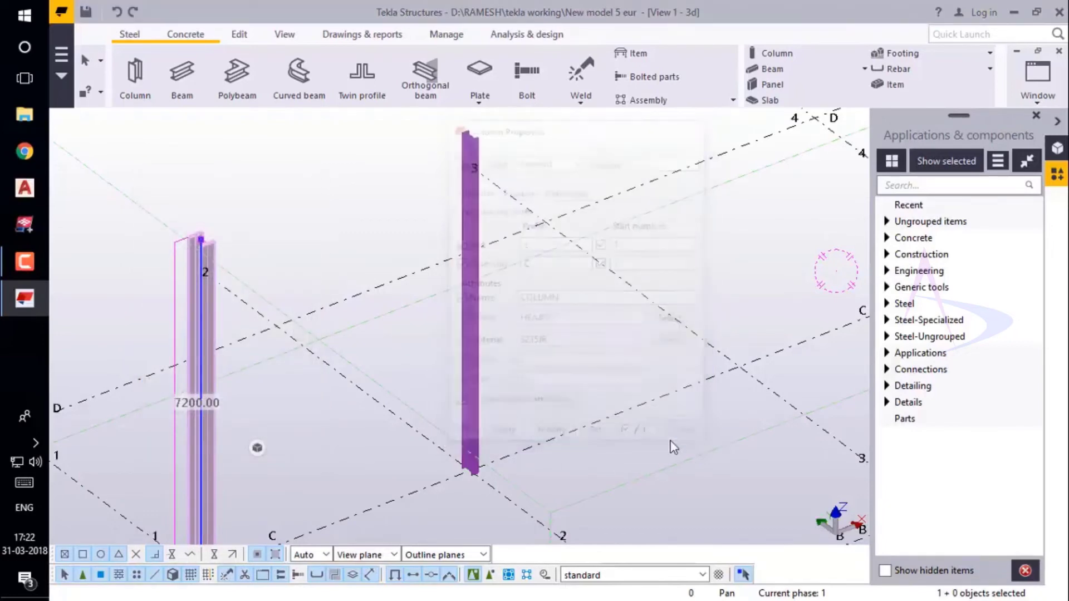
# Check the ISMB300 column's profile and material, and look through the available grades for an Indian steel grade
pyautogui.doubleClick(470, 367)
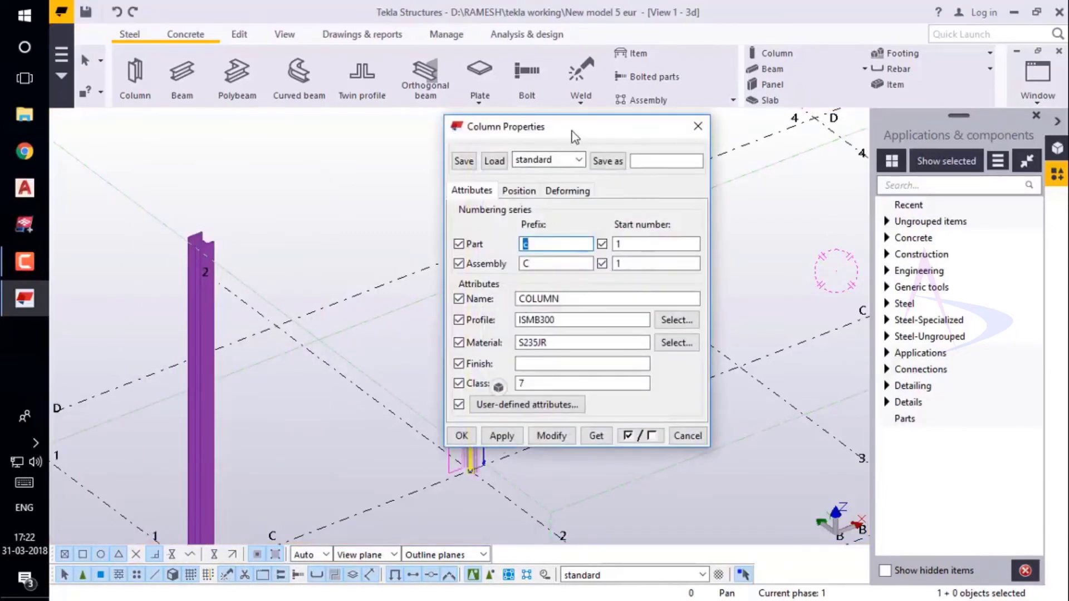
pyautogui.moveTo(575, 136); pyautogui.dragTo(655, 137)
pyautogui.moveTo(476, 245); pyautogui.dragTo(410, 243, button='middle')
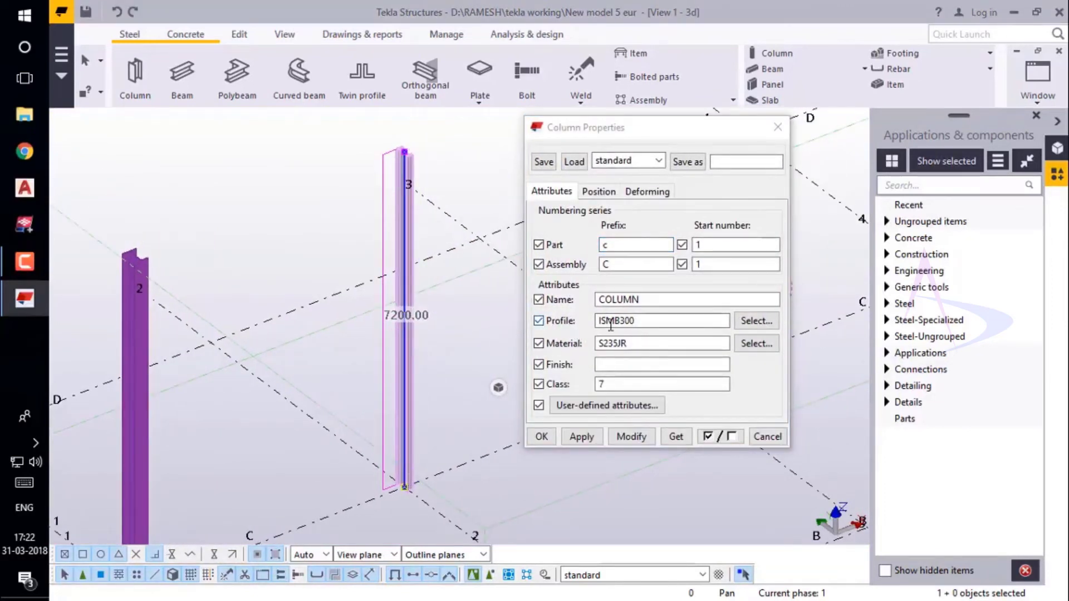
pyautogui.click(637, 324)
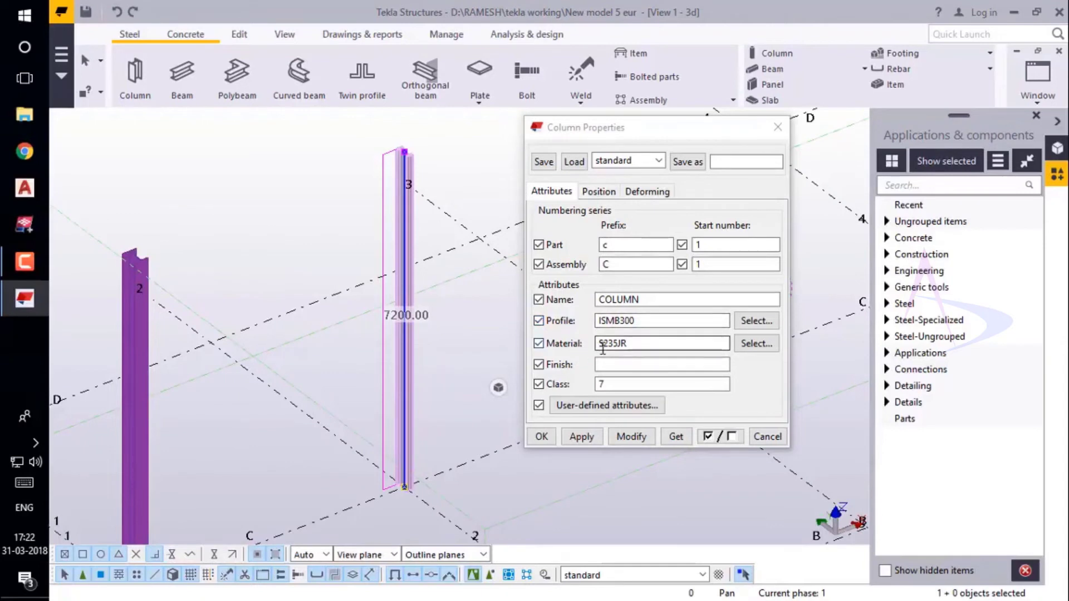
pyautogui.doubleClick(650, 344)
pyautogui.click(651, 343)
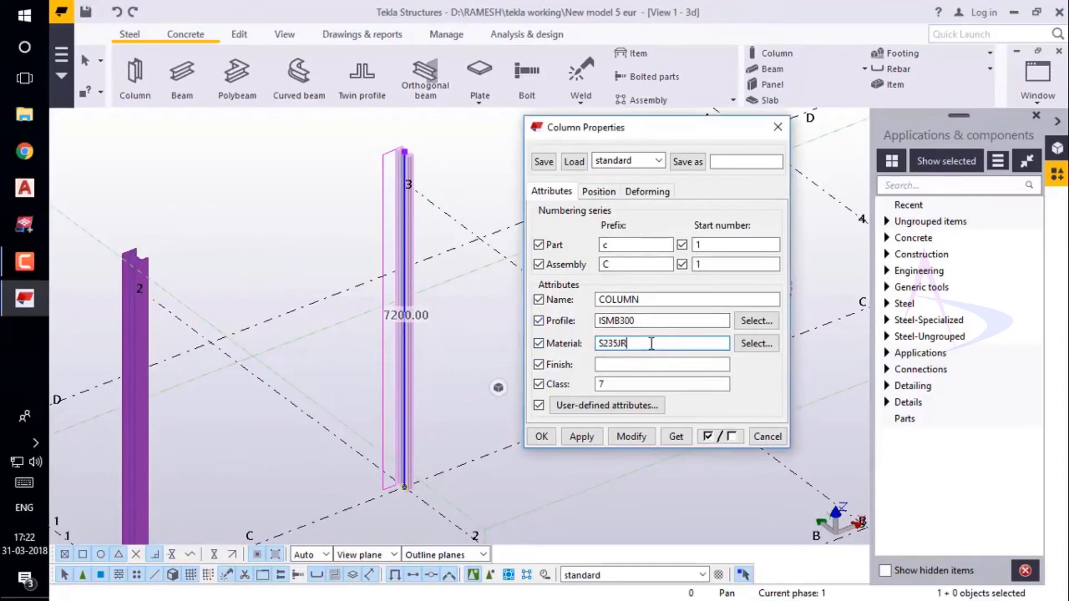
pyautogui.click(748, 348)
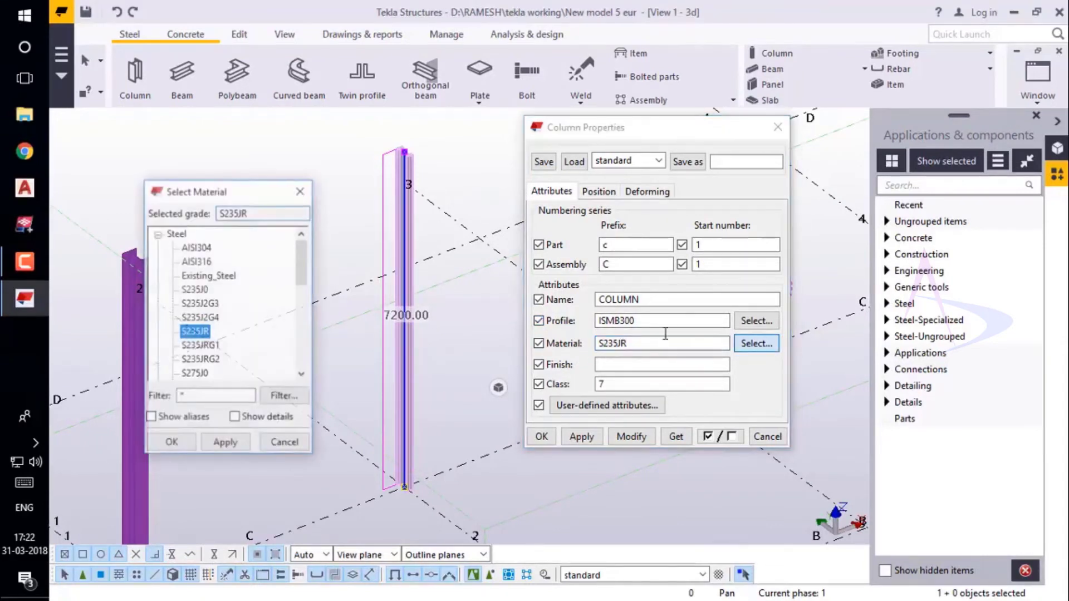
pyautogui.scroll(-6, 212, 329)
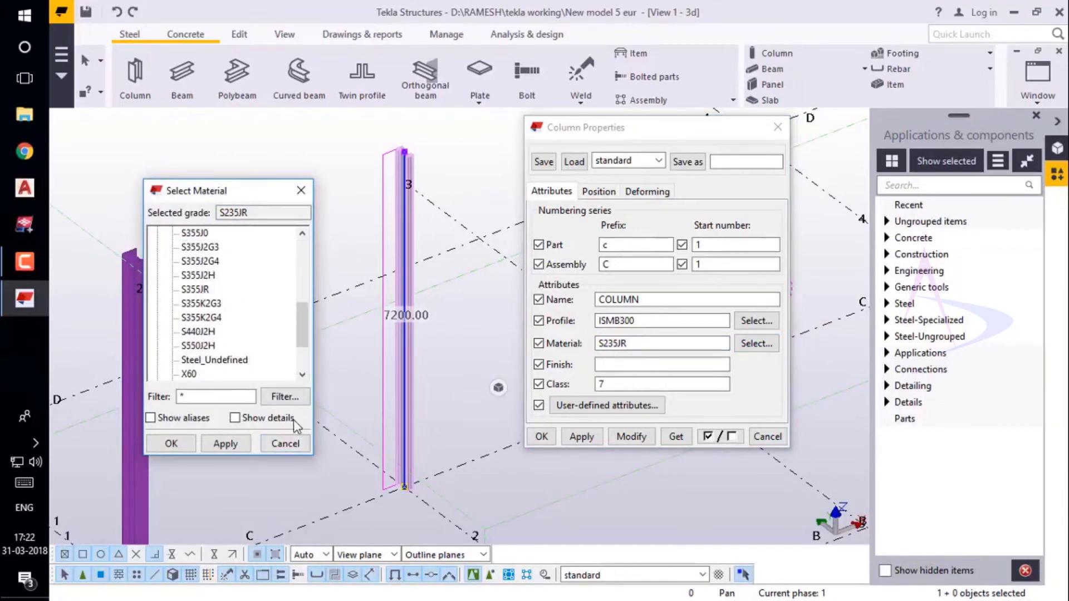
pyautogui.click(284, 444)
pyautogui.click(766, 436)
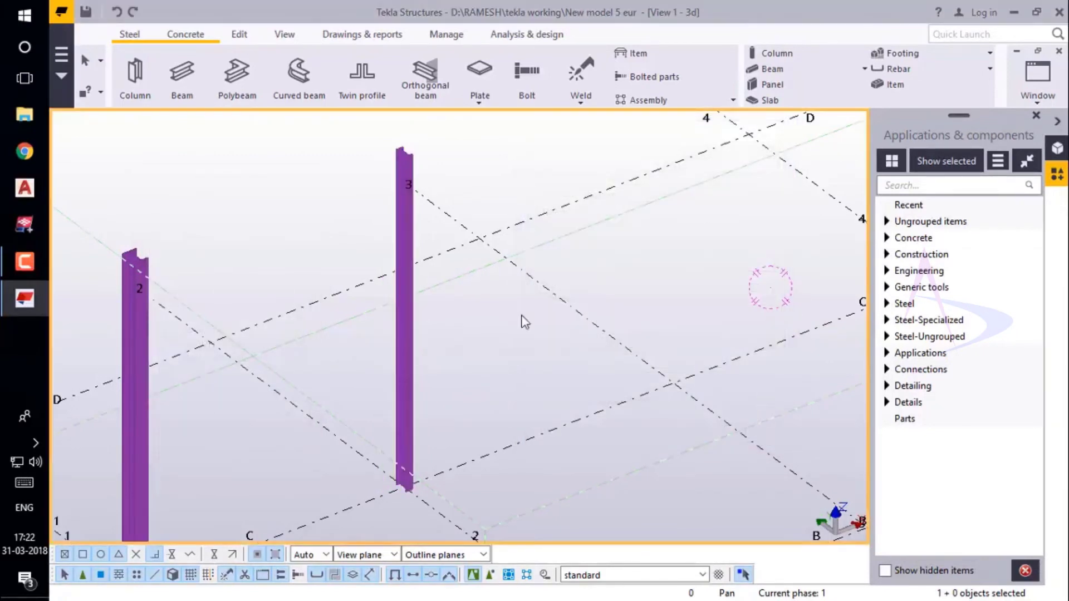
# Import india.lis from the desktop's india folder into the material catalog
pyautogui.scroll(2, 385, 261)
pyautogui.click(61, 11)
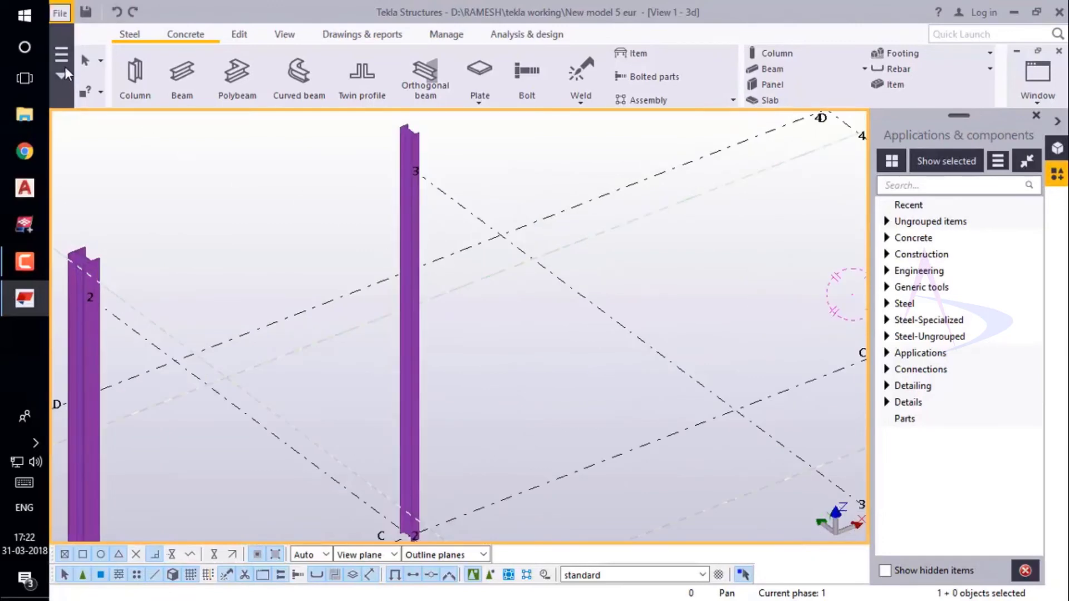
pyautogui.click(119, 436)
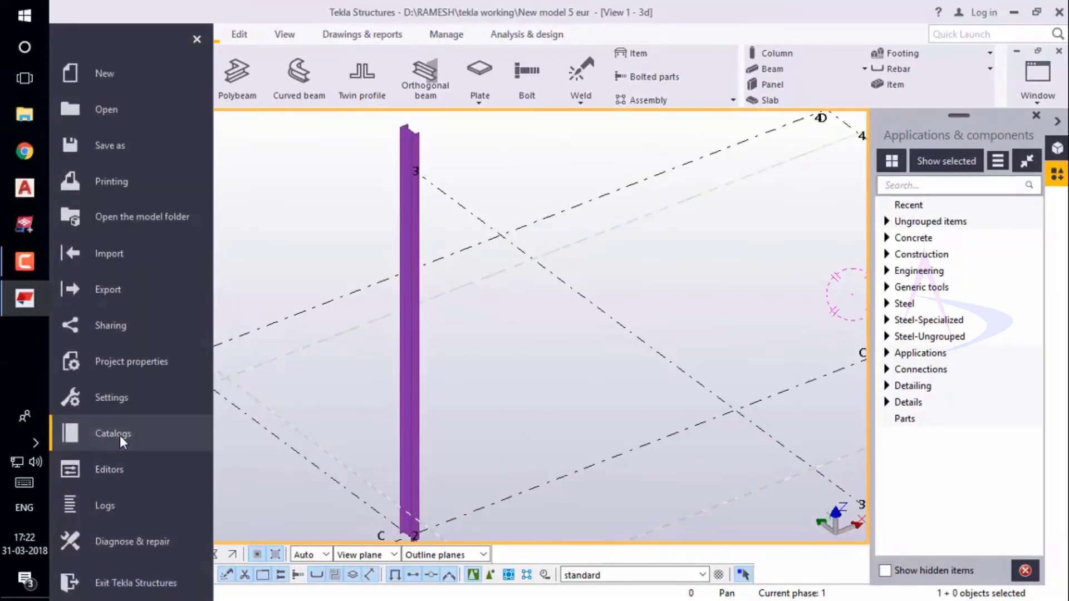
pyautogui.click(250, 188)
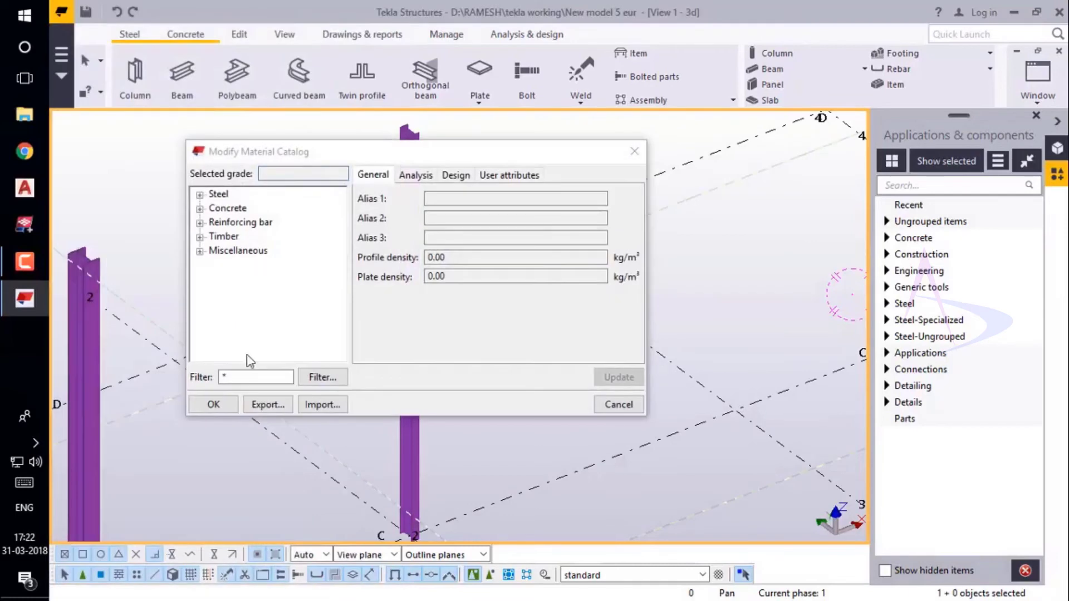
pyautogui.click(322, 405)
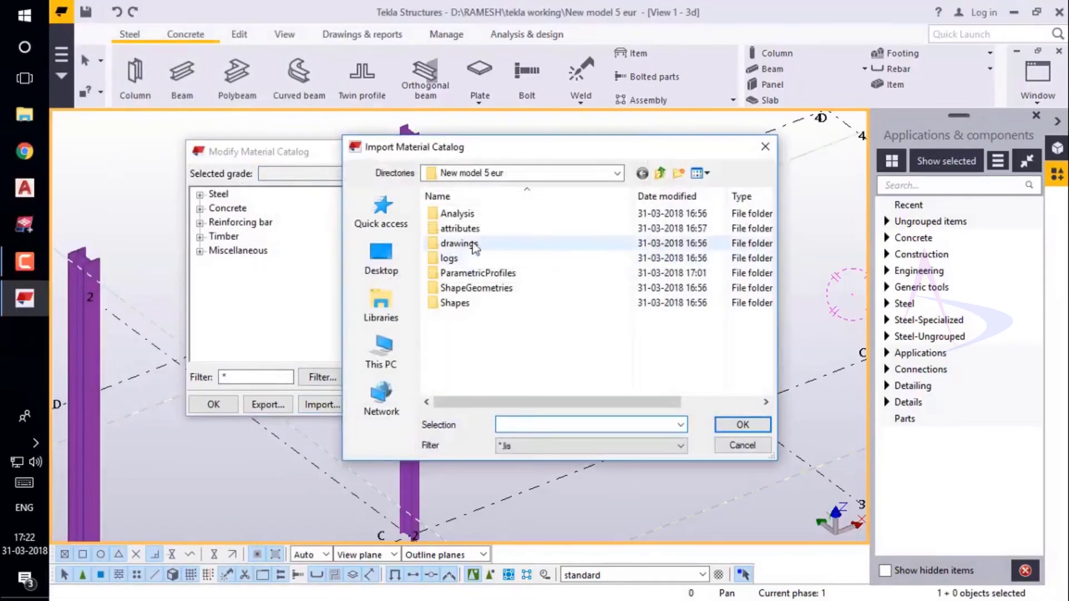
pyautogui.click(385, 266)
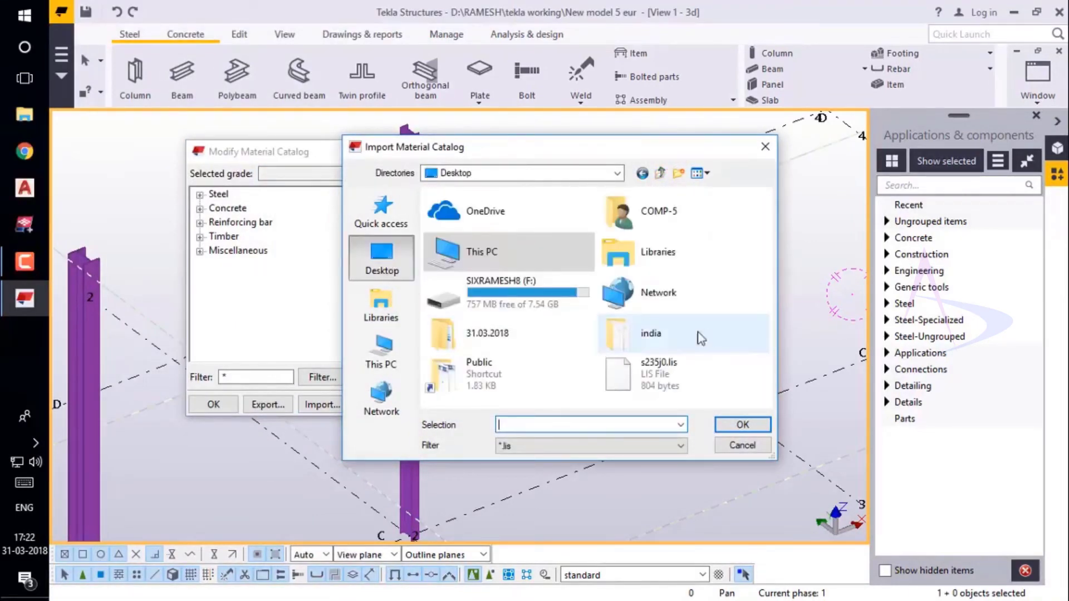
pyautogui.doubleClick(657, 334)
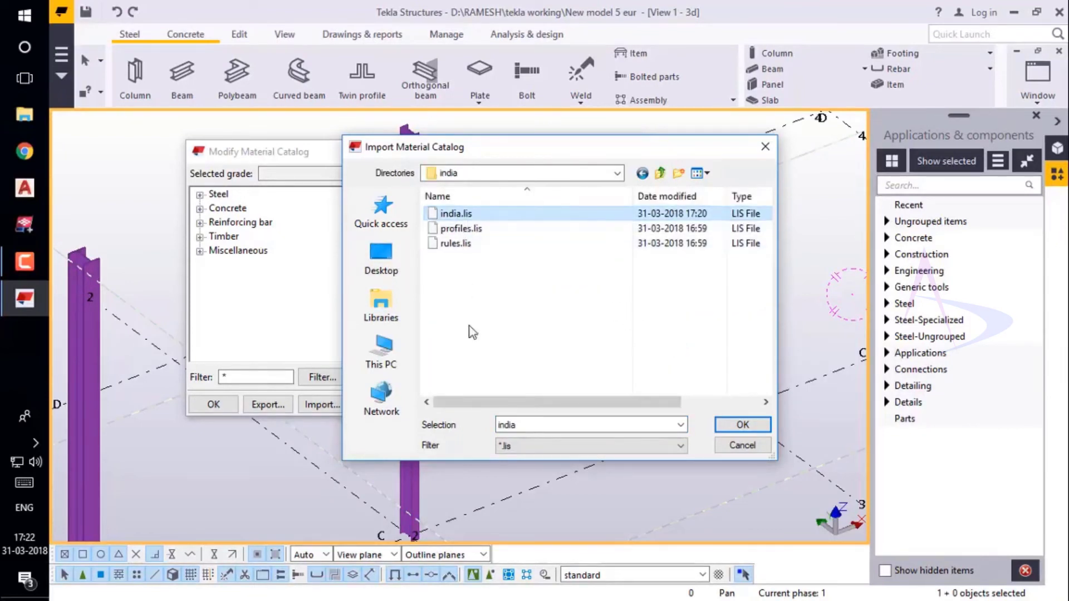
pyautogui.click(741, 425)
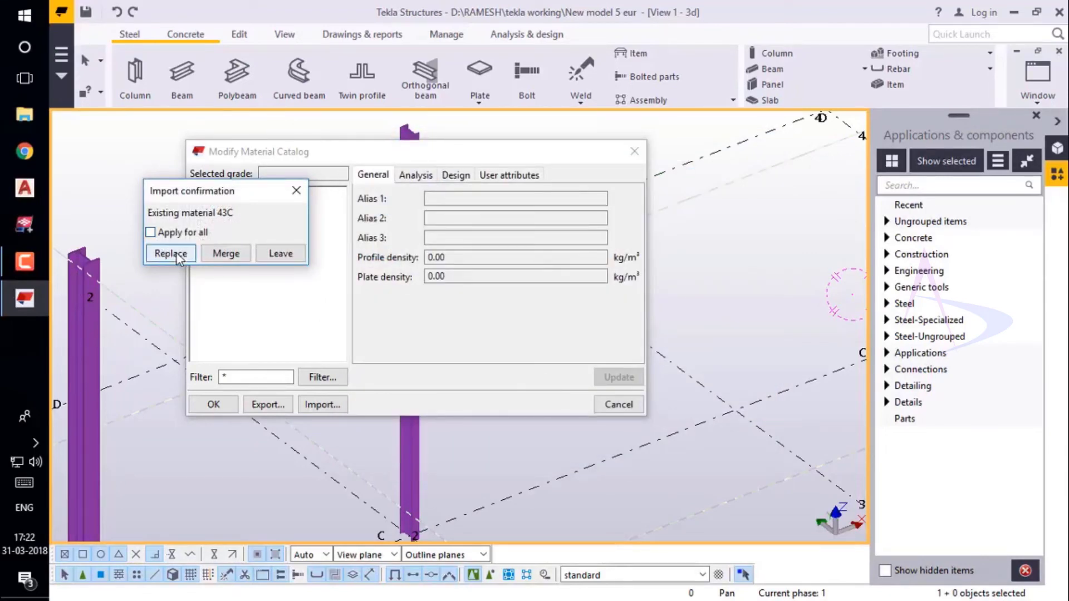
# Replace all existing materials with the imported ones and save the catalog changes to the model folder
pyautogui.click(172, 234)
pyautogui.click(171, 255)
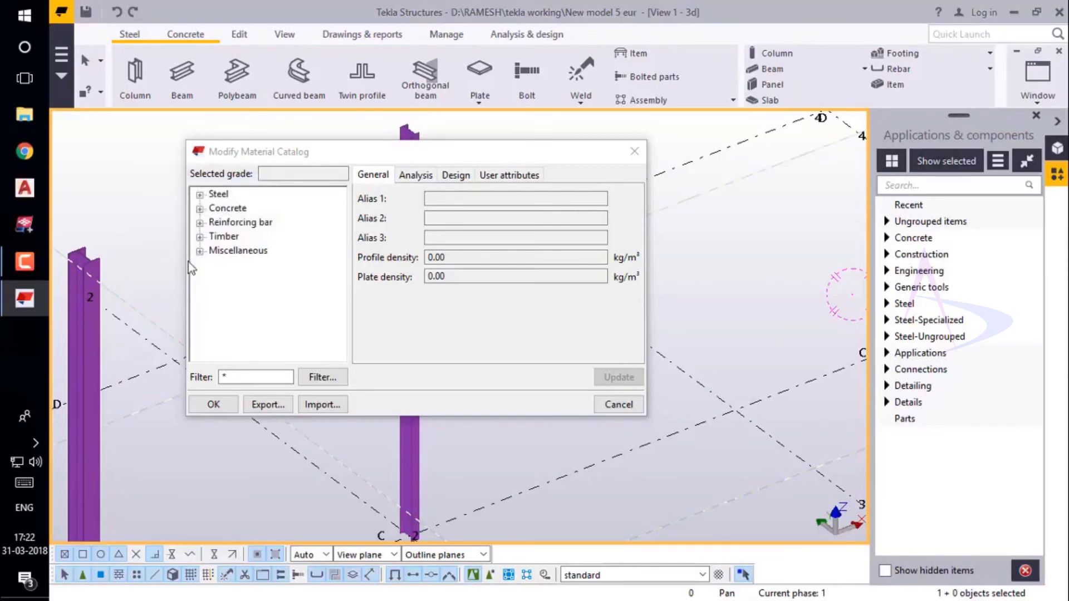
pyautogui.click(225, 407)
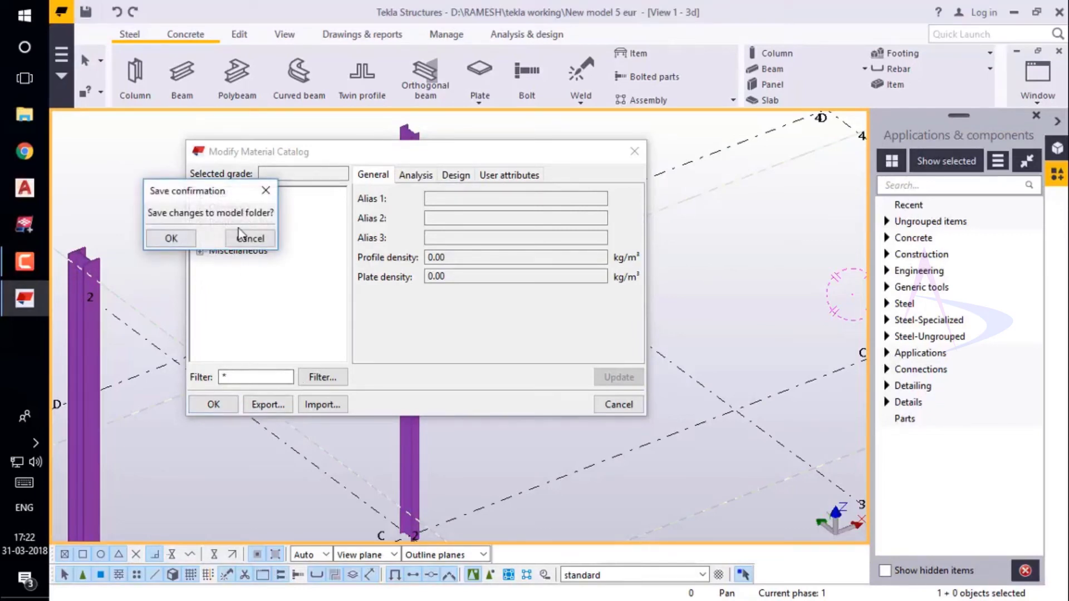
pyautogui.click(172, 238)
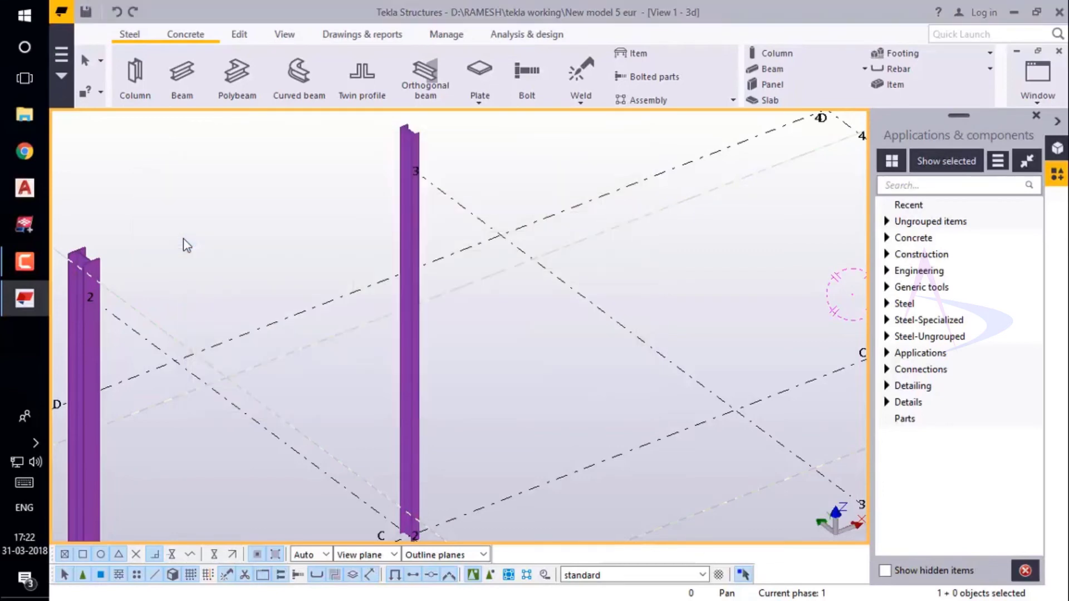
# Choose the imported steel grade IS2062 as the material in the ISMB300 column's properties
pyautogui.doubleClick(412, 356)
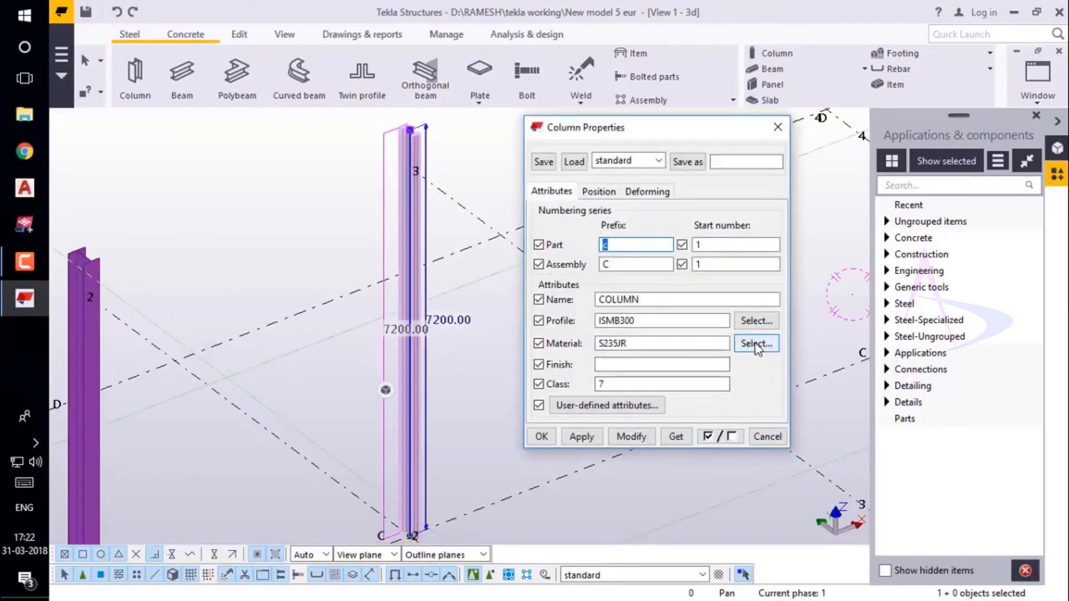
pyautogui.click(756, 345)
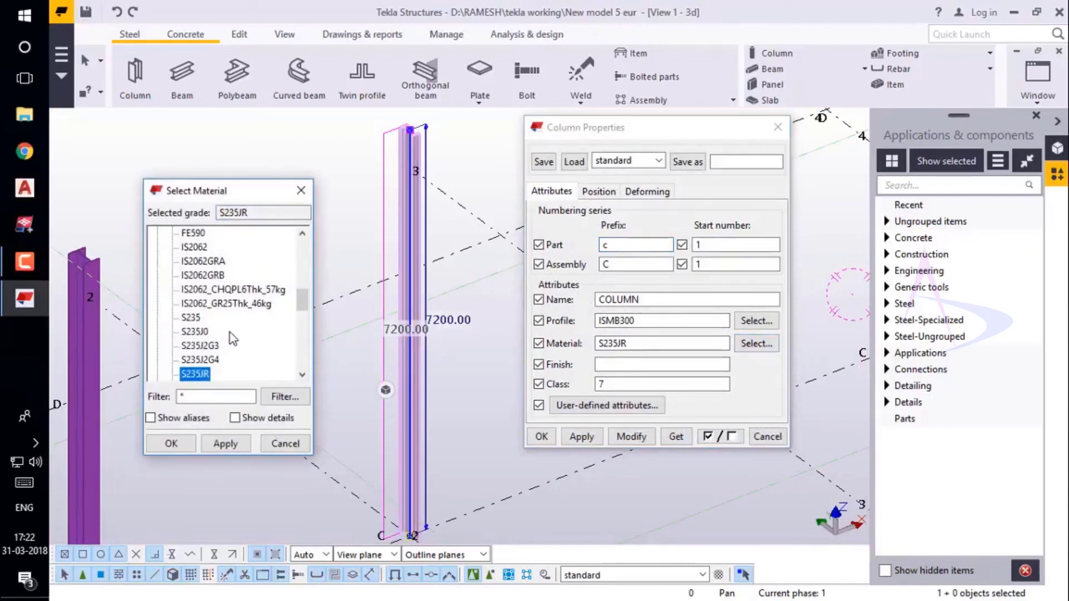
pyautogui.scroll(-2, 232, 338)
pyautogui.scroll(7, 232, 339)
pyautogui.scroll(-6, 246, 310)
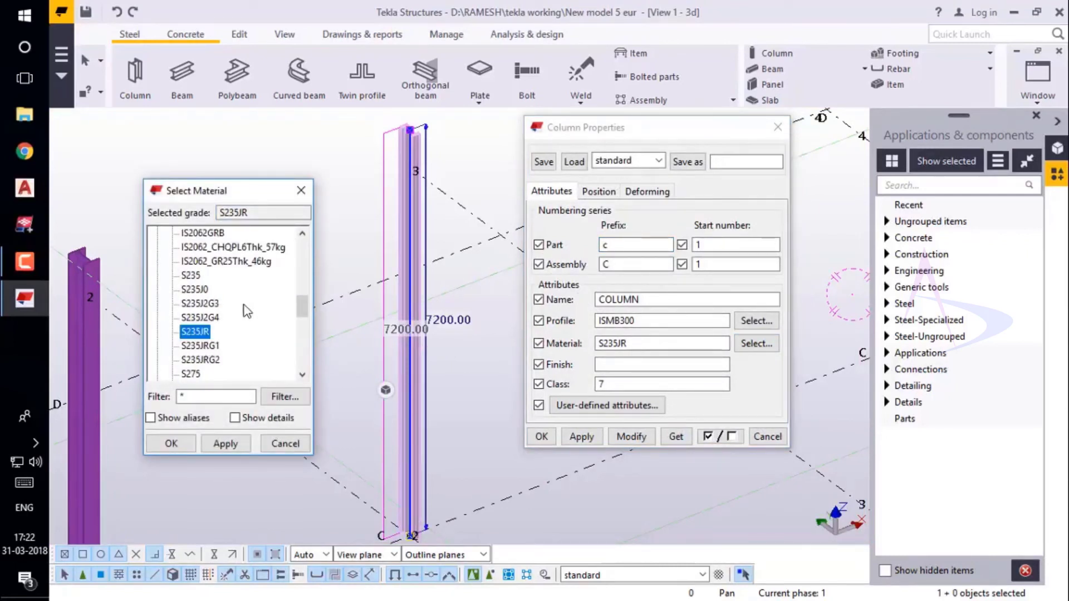
pyautogui.scroll(-9, 246, 311)
pyautogui.scroll(3, 248, 309)
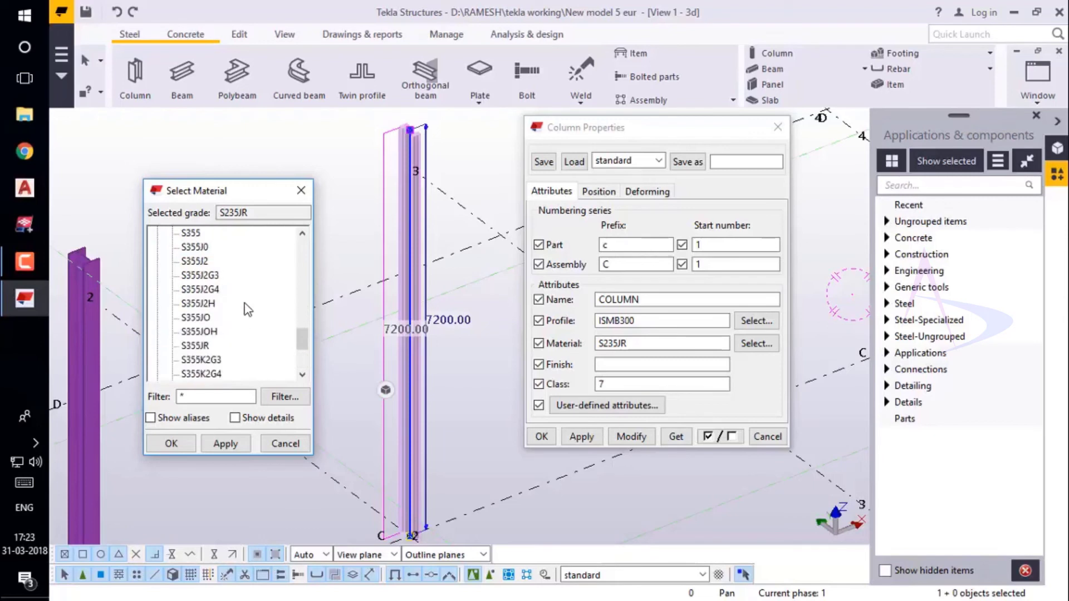
pyautogui.scroll(8, 248, 309)
pyautogui.scroll(-2, 248, 310)
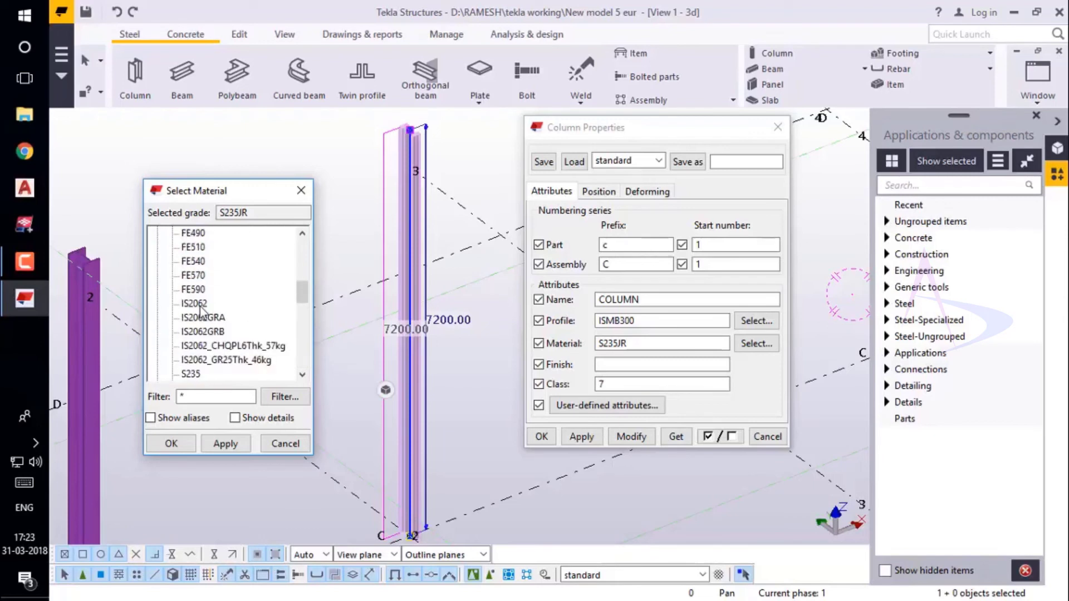
pyautogui.click(198, 304)
pyautogui.click(223, 444)
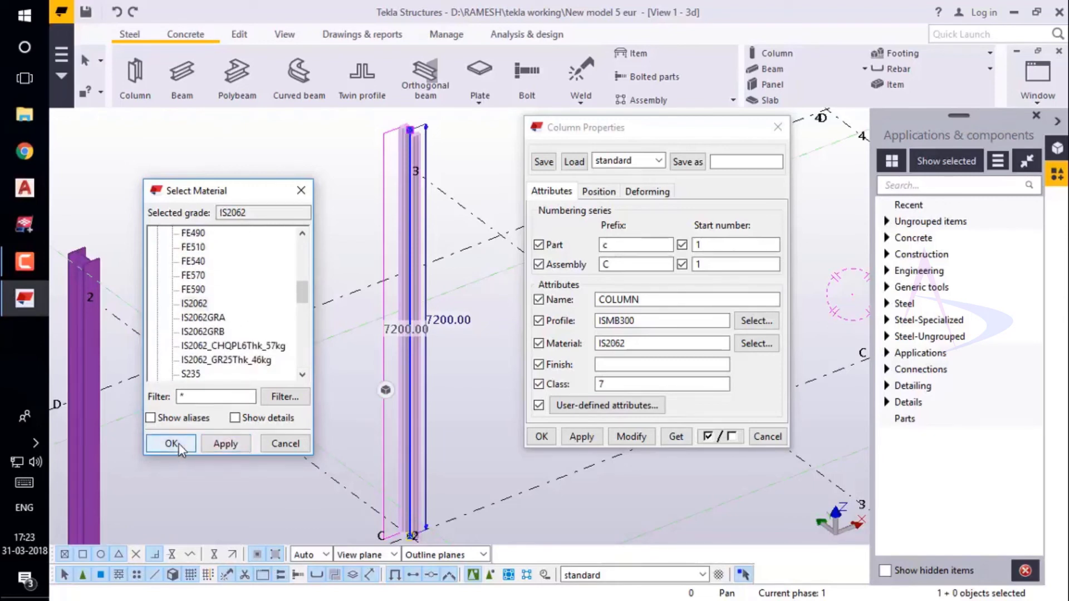
pyautogui.click(171, 444)
# Modify the ISMB300 column with the chosen material and close its properties
pyautogui.doubleClick(600, 351)
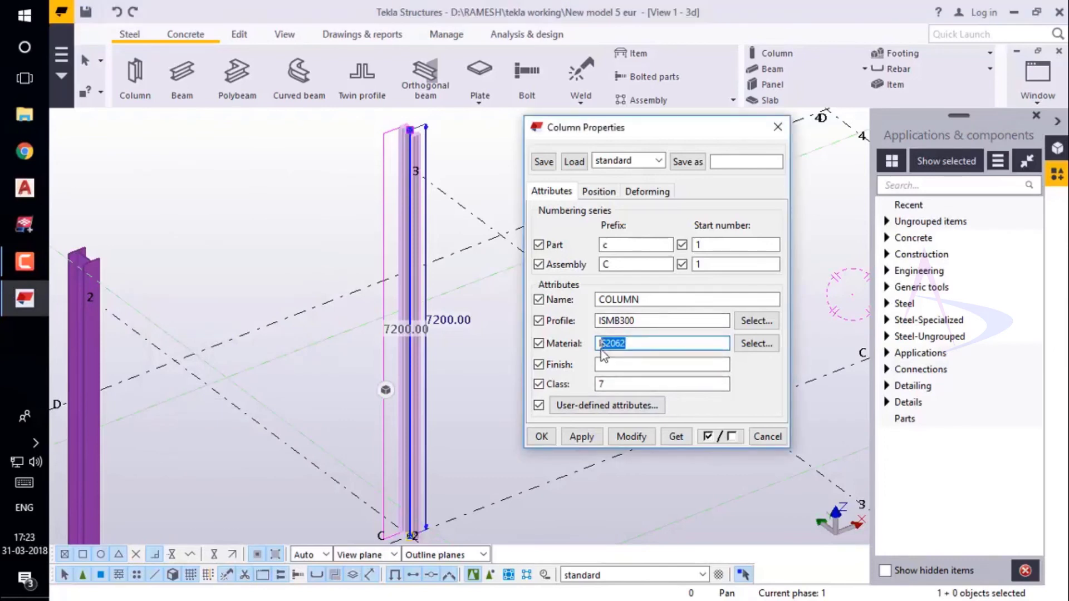
pyautogui.click(637, 348)
pyautogui.click(635, 438)
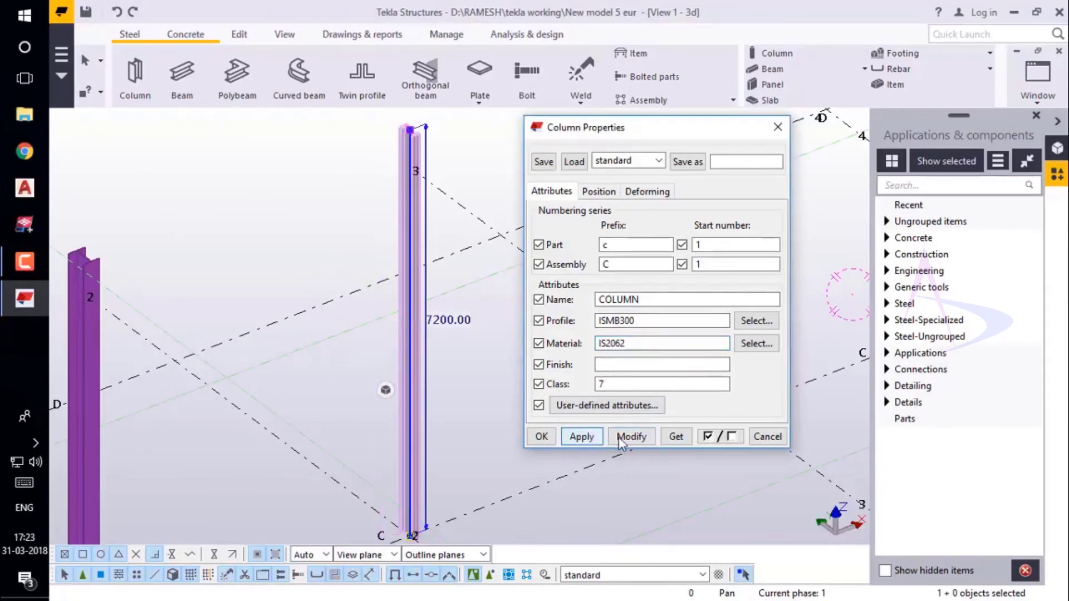
pyautogui.click(541, 437)
pyautogui.scroll(-5, 461, 313)
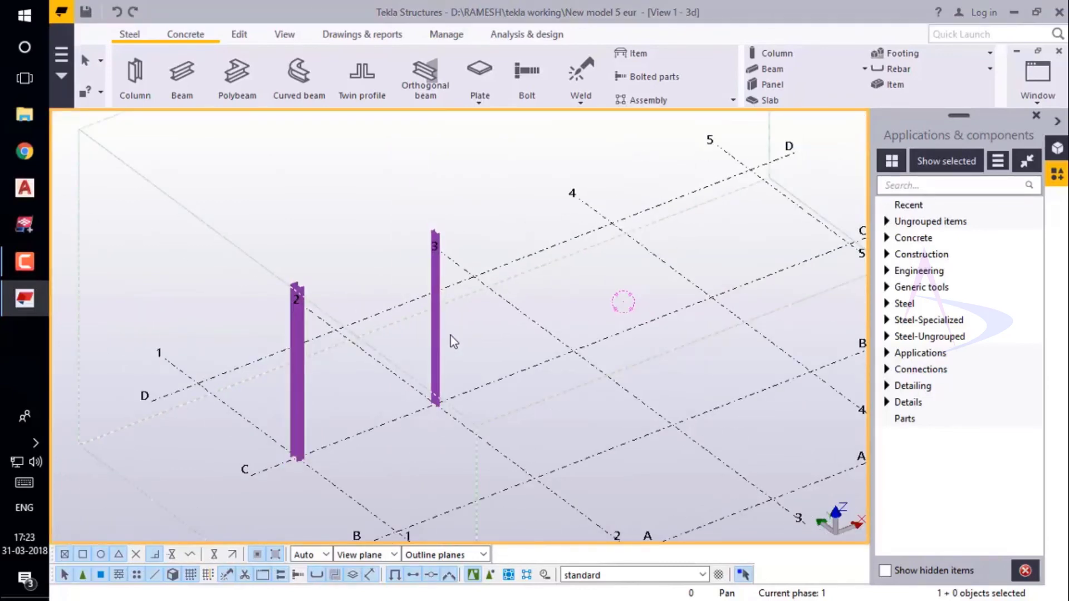
pyautogui.keyDown('ctrl'); pyautogui.moveTo(450, 341); pyautogui.dragTo(248, 387, button='middle'); pyautogui.keyUp('ctrl')
pyautogui.scroll(2, 353, 339)
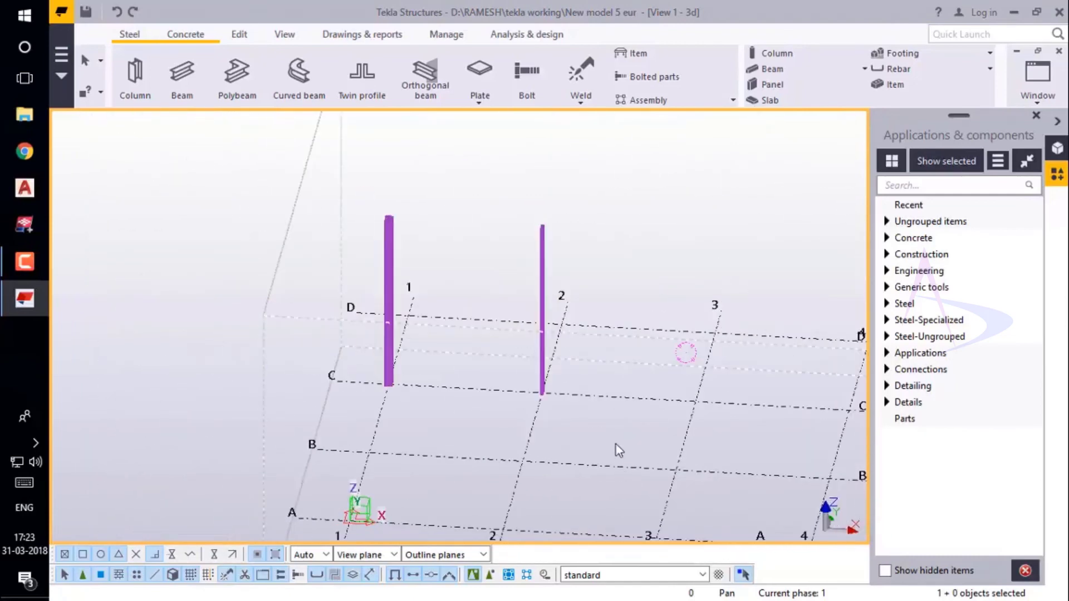
pyautogui.keyDown('ctrl'); pyautogui.moveTo(616, 445); pyautogui.dragTo(511, 353, button='middle'); pyautogui.keyUp('ctrl')
pyautogui.scroll(2, 617, 290)
pyautogui.scroll(-2, 512, 354)
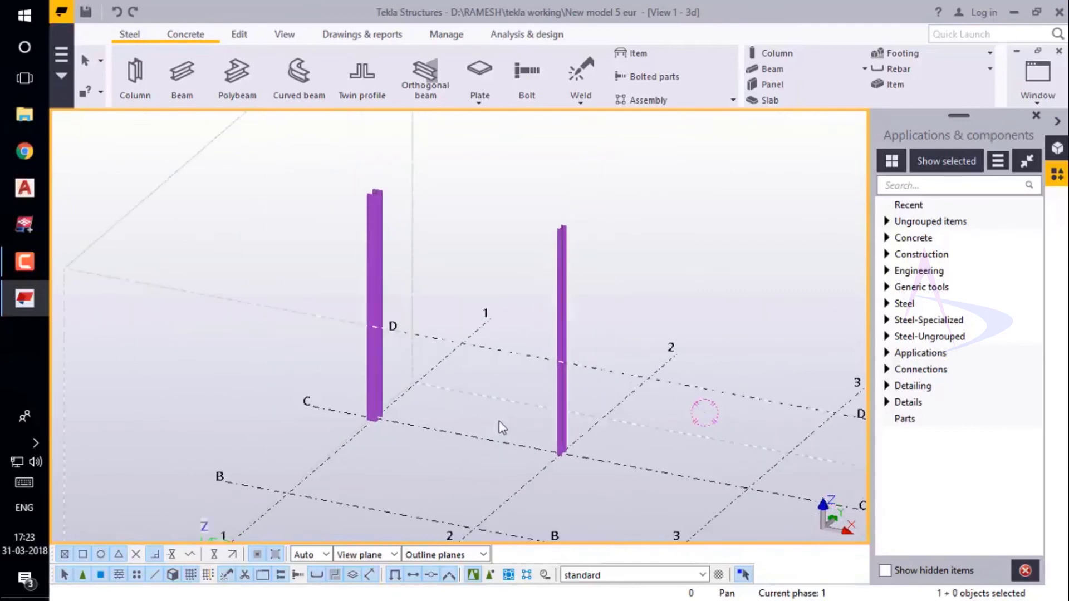
pyautogui.scroll(2, 499, 421)
pyautogui.scroll(-4, 432, 437)
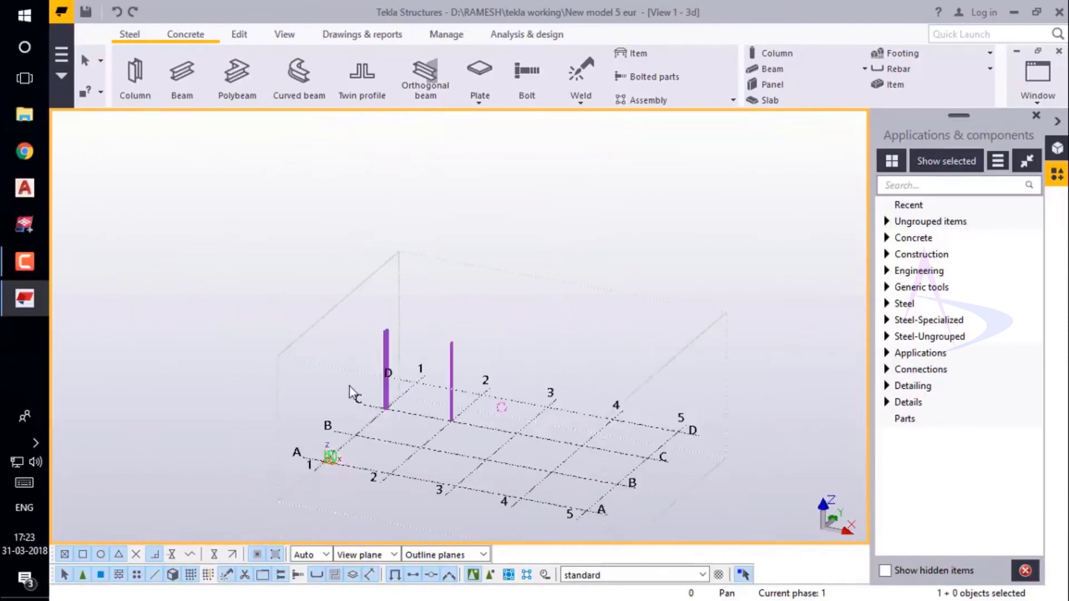
pyautogui.scroll(3, 429, 403)
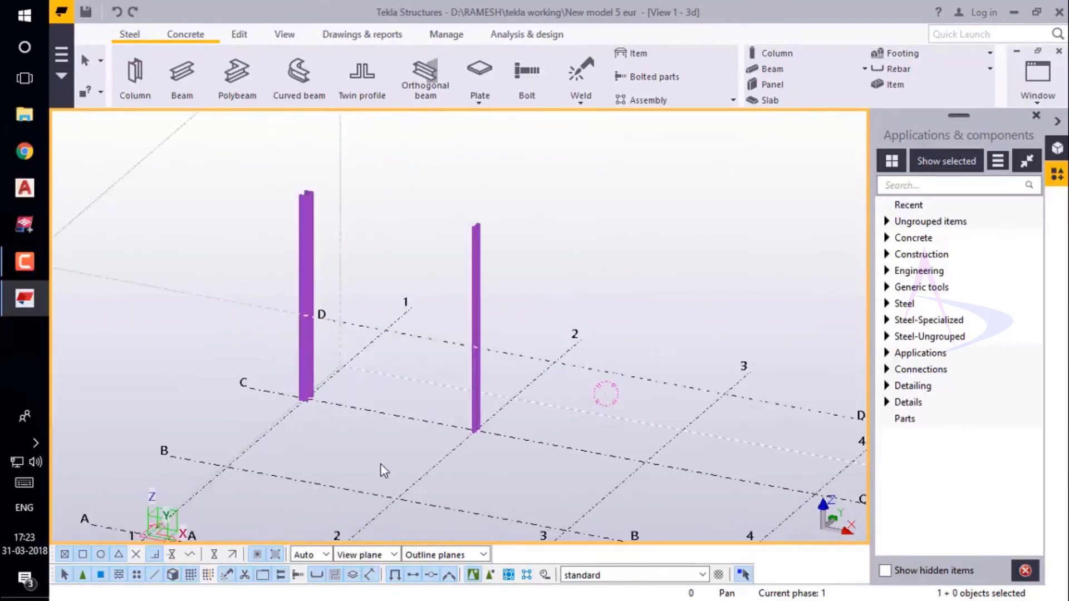
pyautogui.scroll(1, 392, 336)
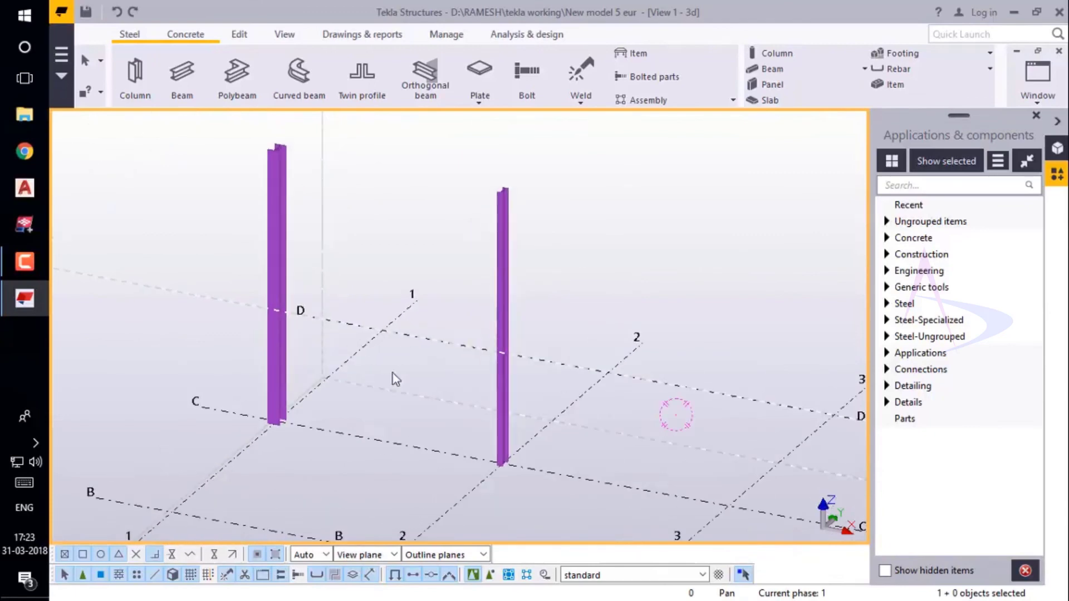
pyautogui.scroll(1, 413, 356)
pyautogui.scroll(-3, 413, 357)
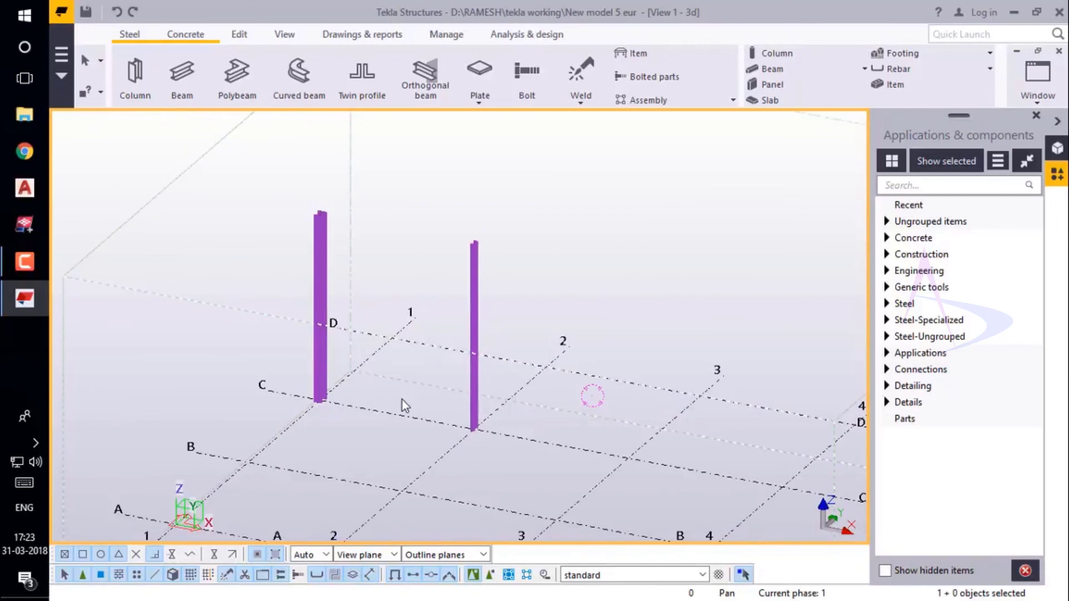
pyautogui.scroll(2, 402, 400)
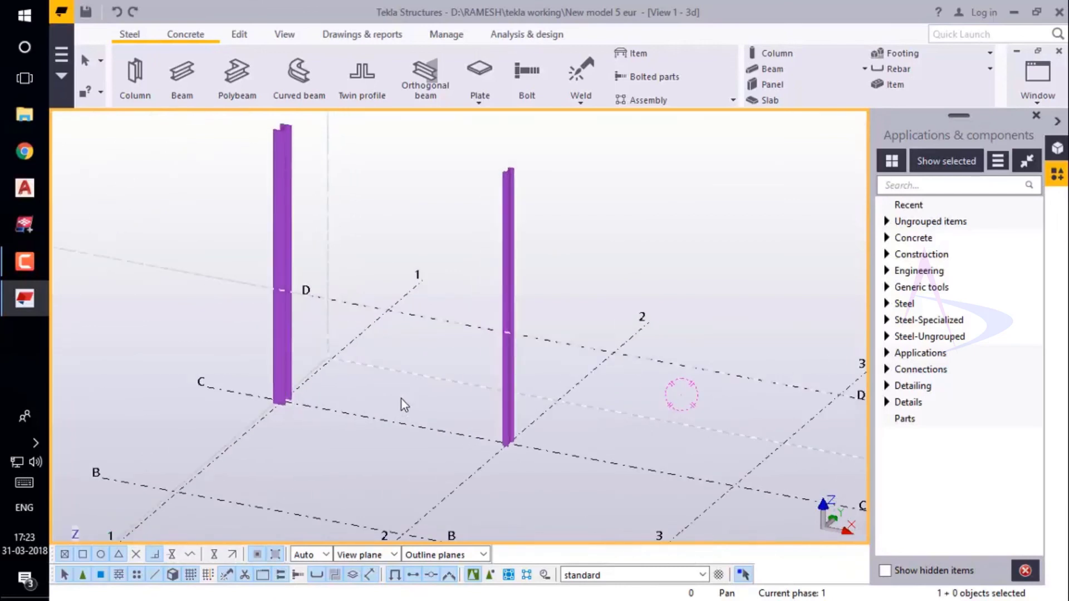